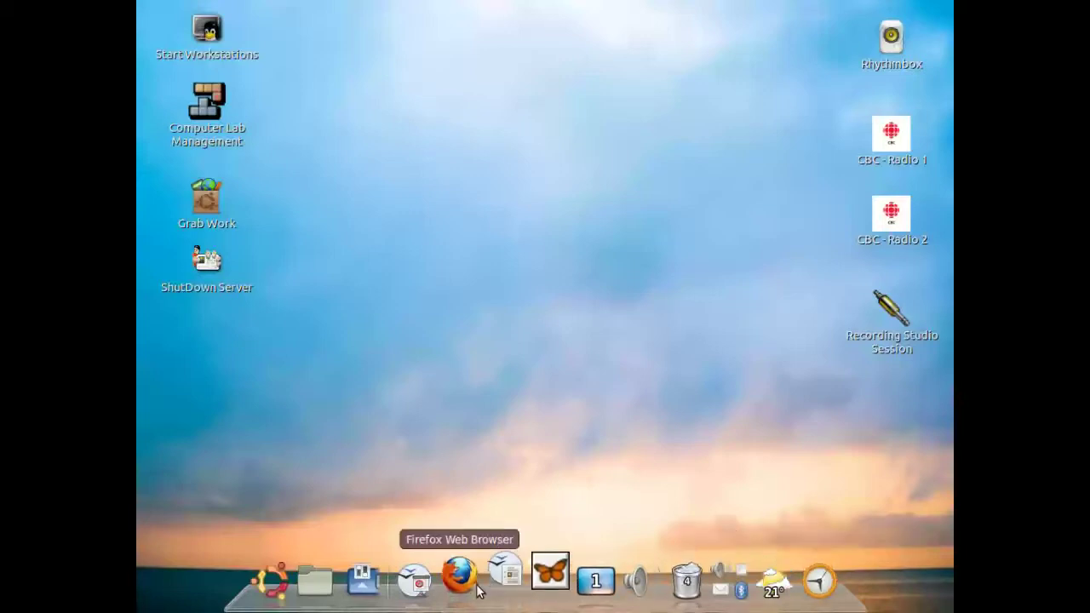
pyautogui.click(276, 582)
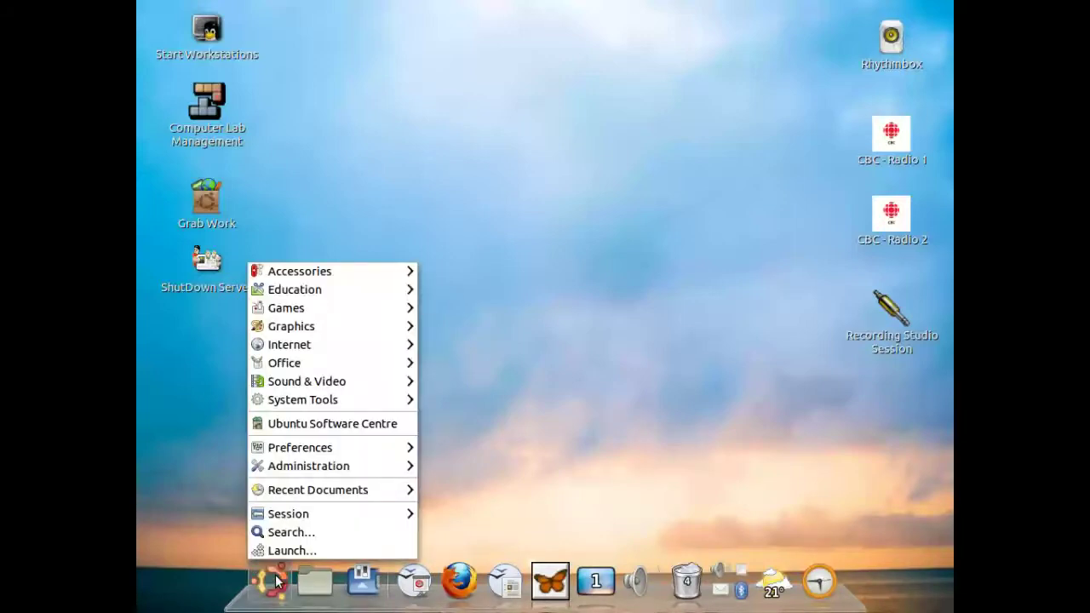
pyautogui.click(277, 582)
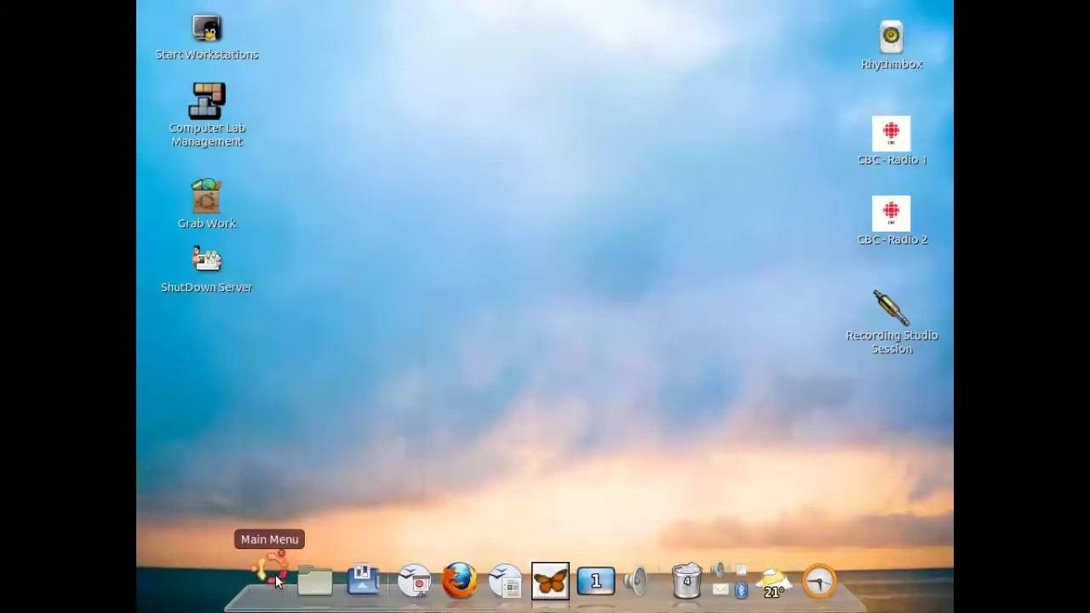
pyautogui.click(277, 582)
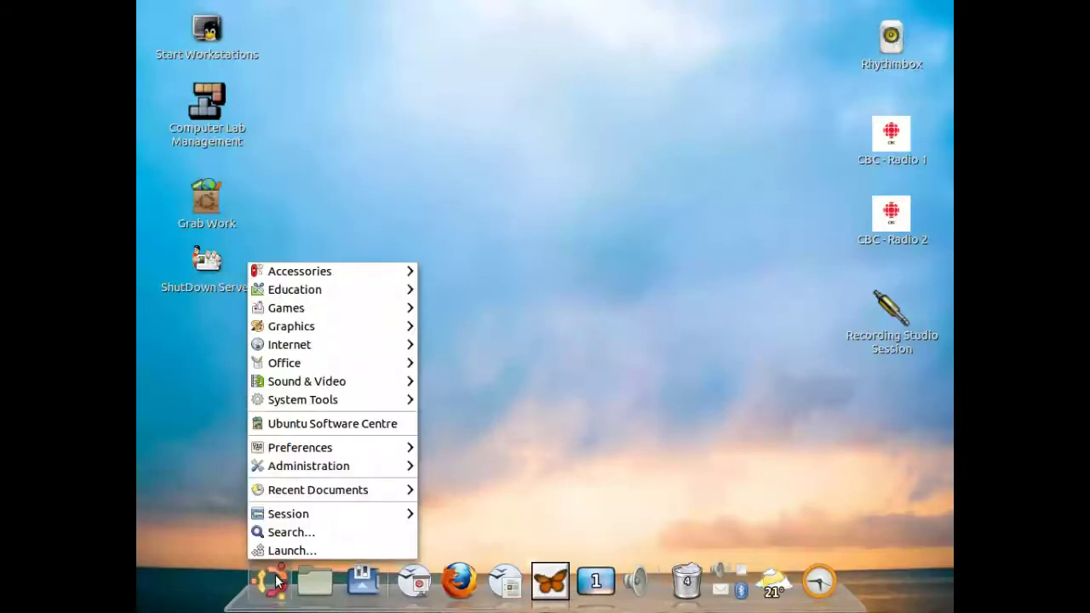
pyautogui.click(160, 390)
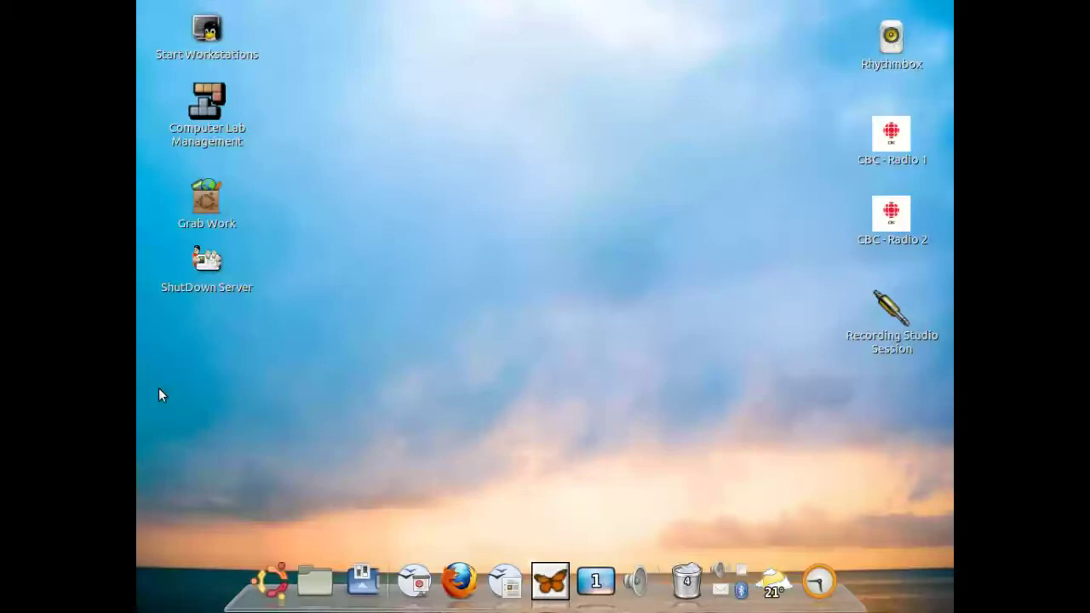
pyautogui.click(272, 575)
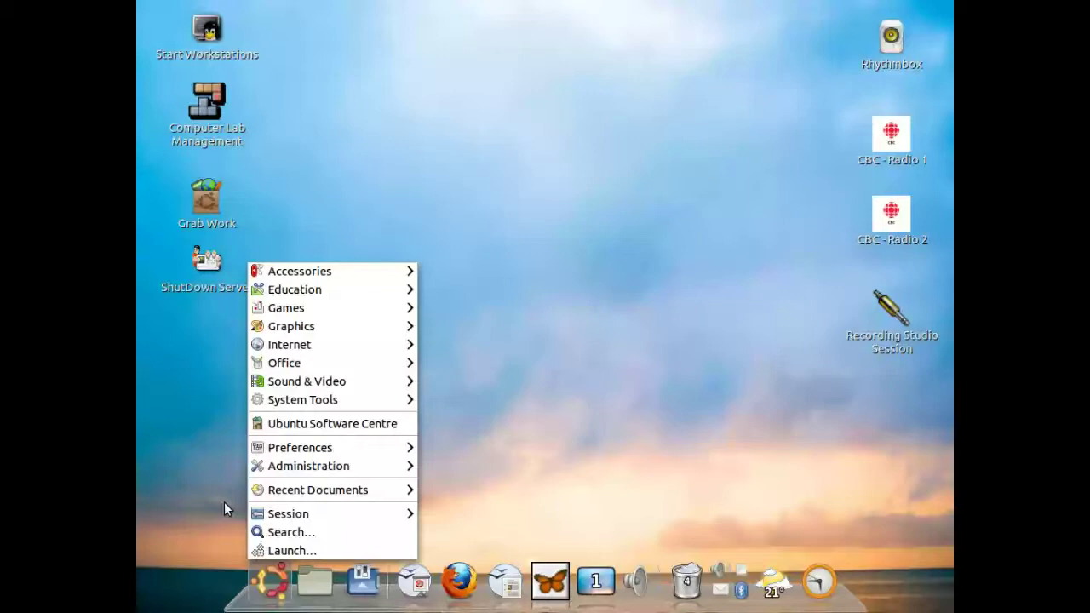
pyautogui.press('Escape')
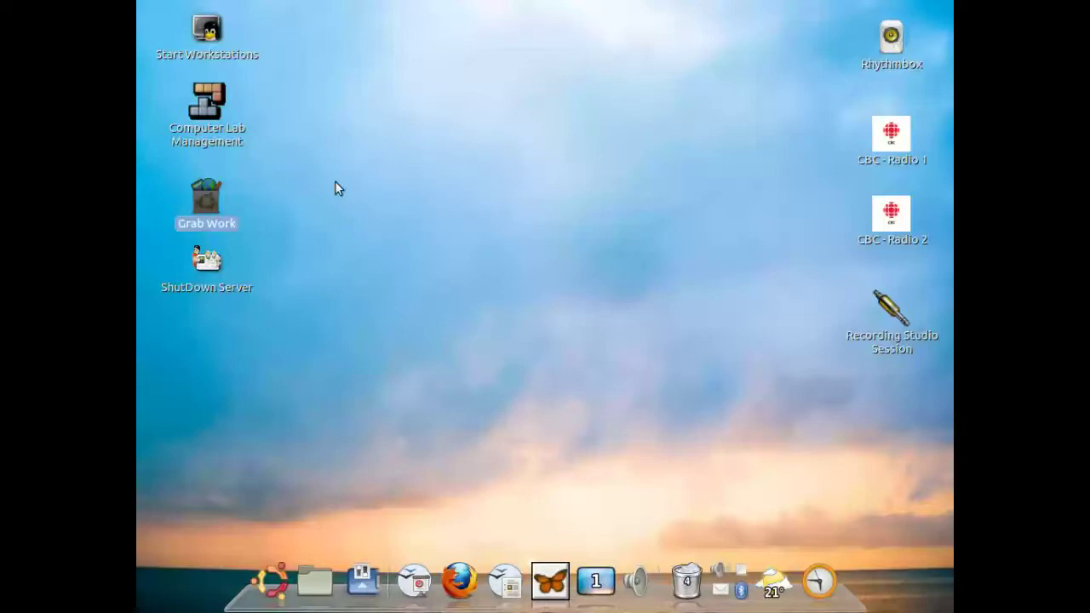
pyautogui.click(209, 34)
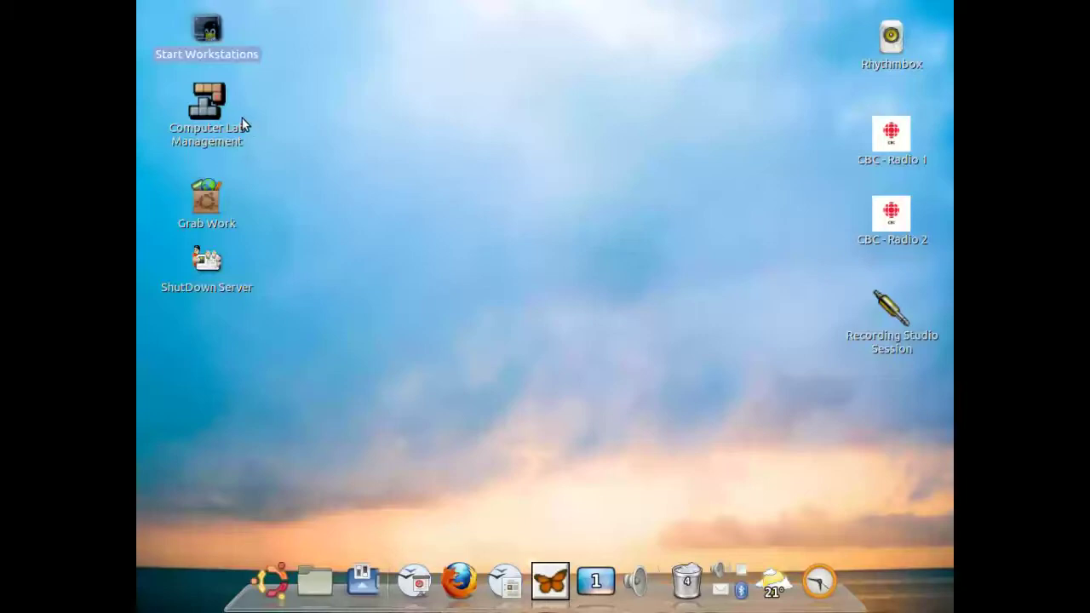
pyautogui.rightClick(208, 212)
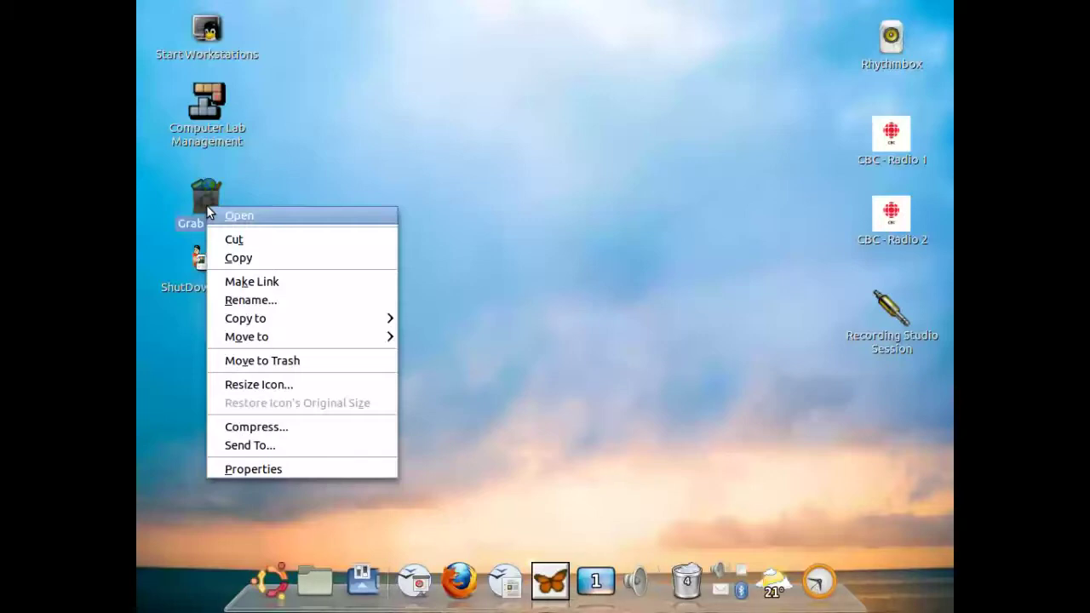
pyautogui.click(274, 191)
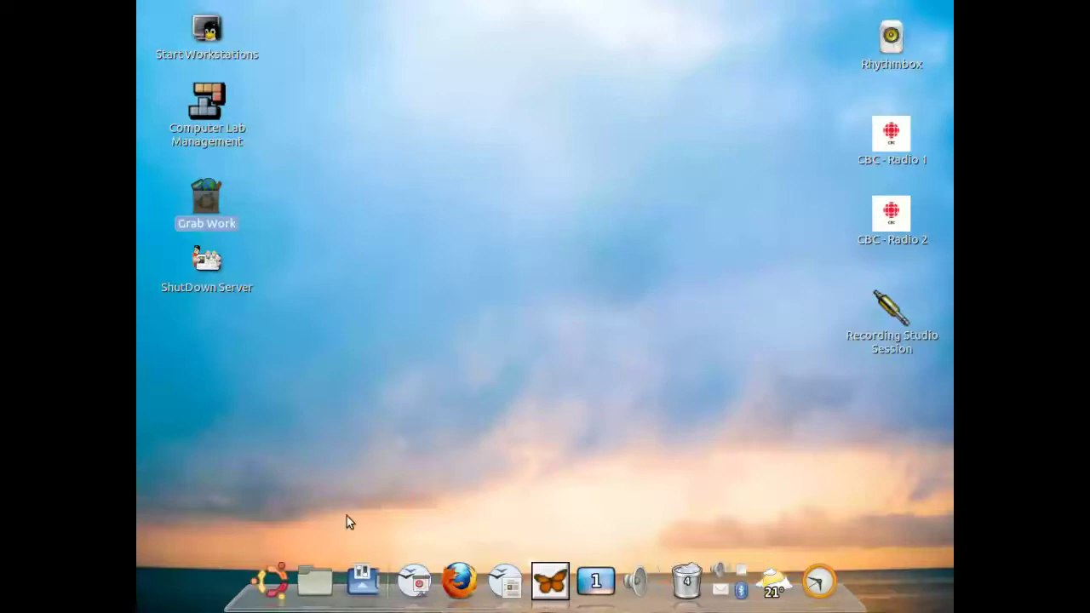
# Launch the Calculator accessory and move its window away from the corner of the desktop
pyautogui.click(283, 578)
pyautogui.moveTo(356, 275)
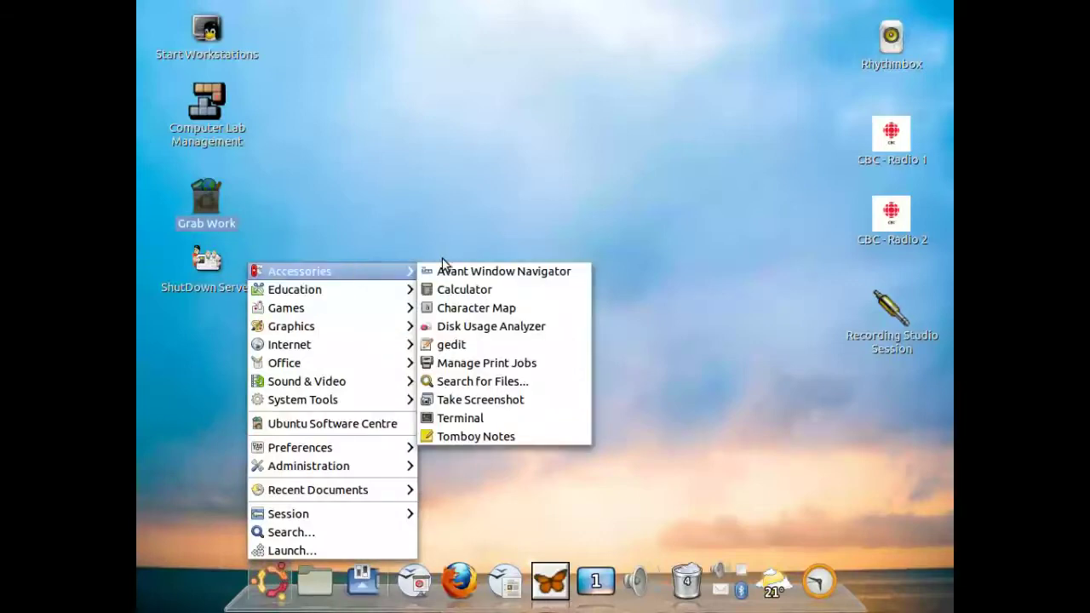
pyautogui.click(456, 291)
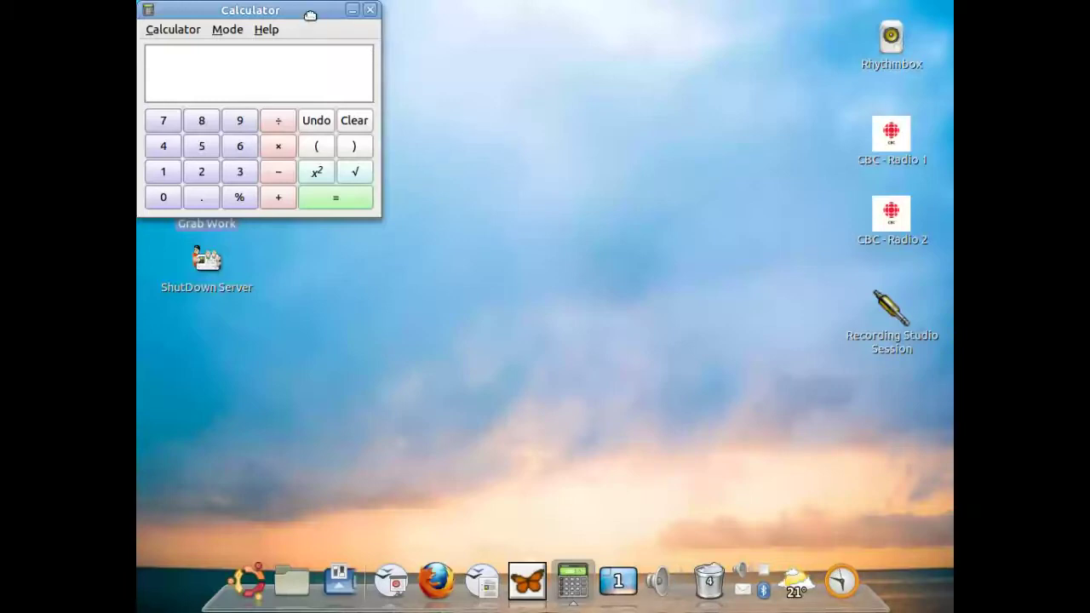
pyautogui.moveTo(310, 16); pyautogui.dragTo(441, 52)
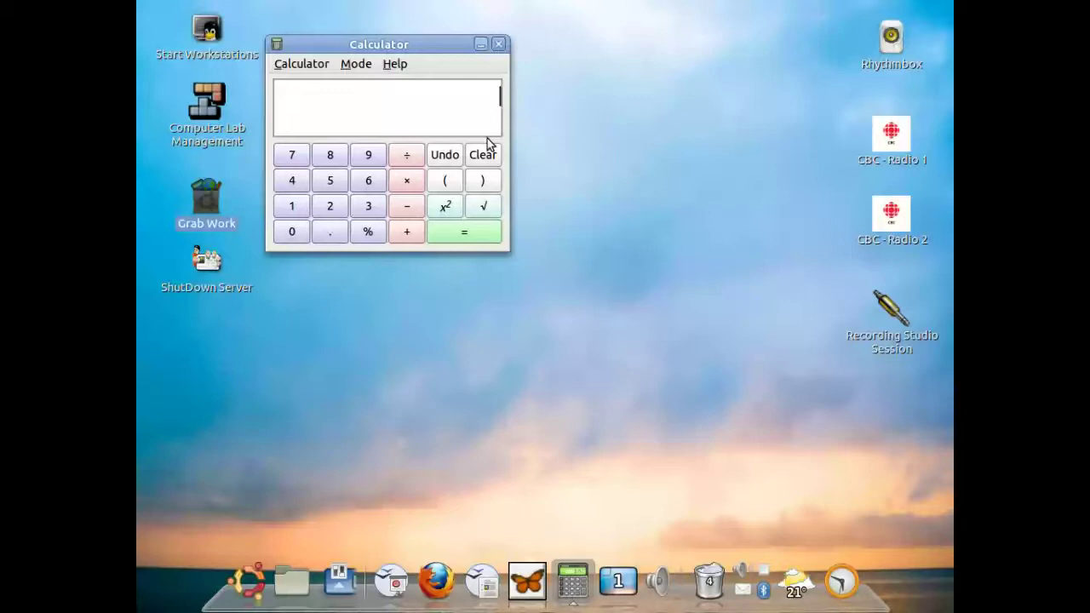
# Close the Calculator and launch the OpenOffice.org Word Processor
pyautogui.click(499, 44)
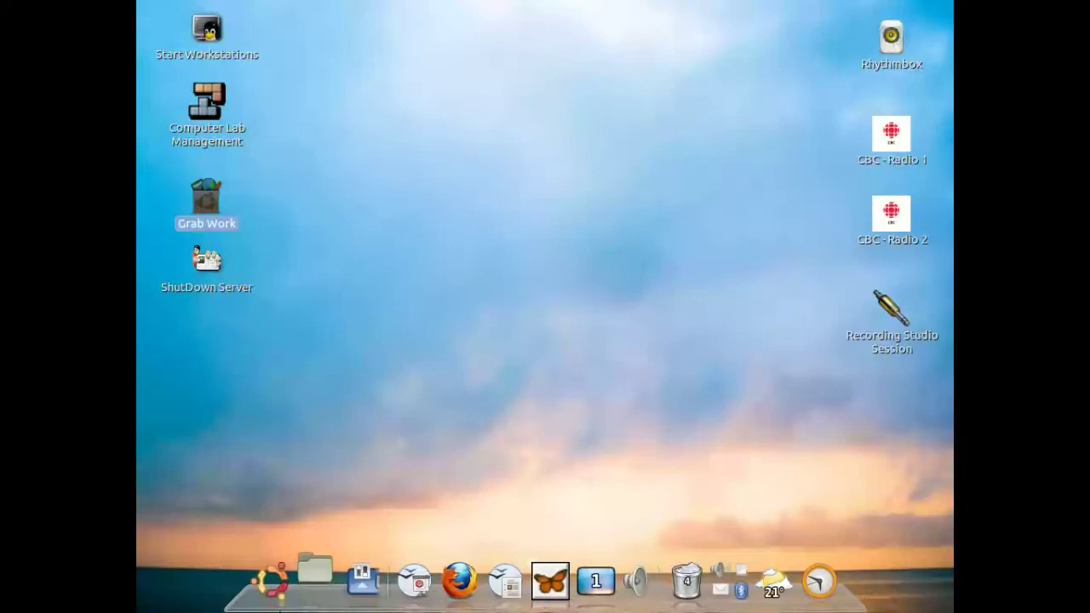
pyautogui.click(274, 579)
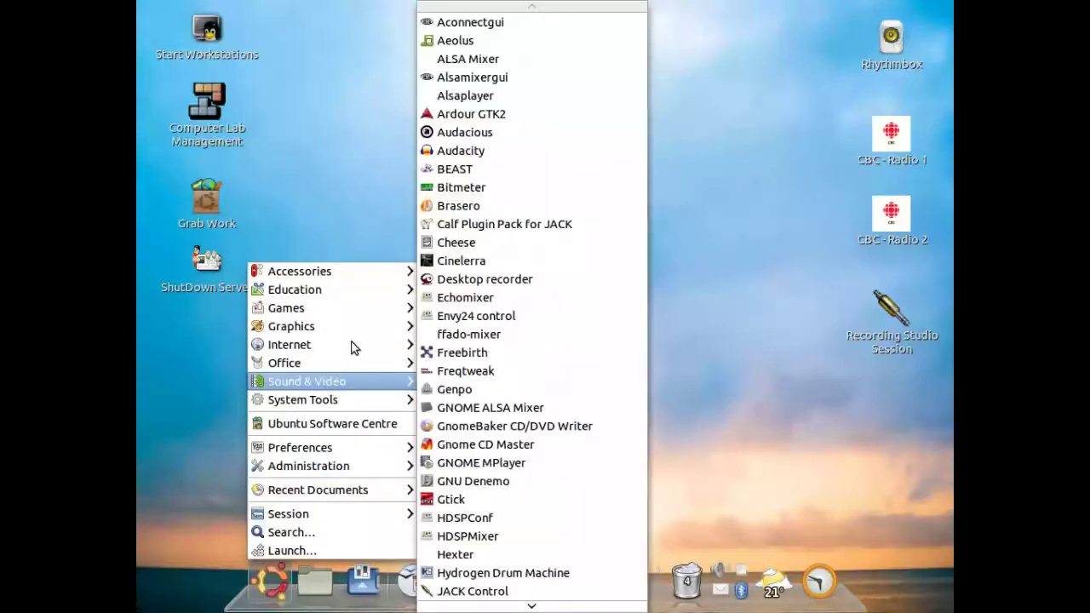
pyautogui.moveTo(338, 272)
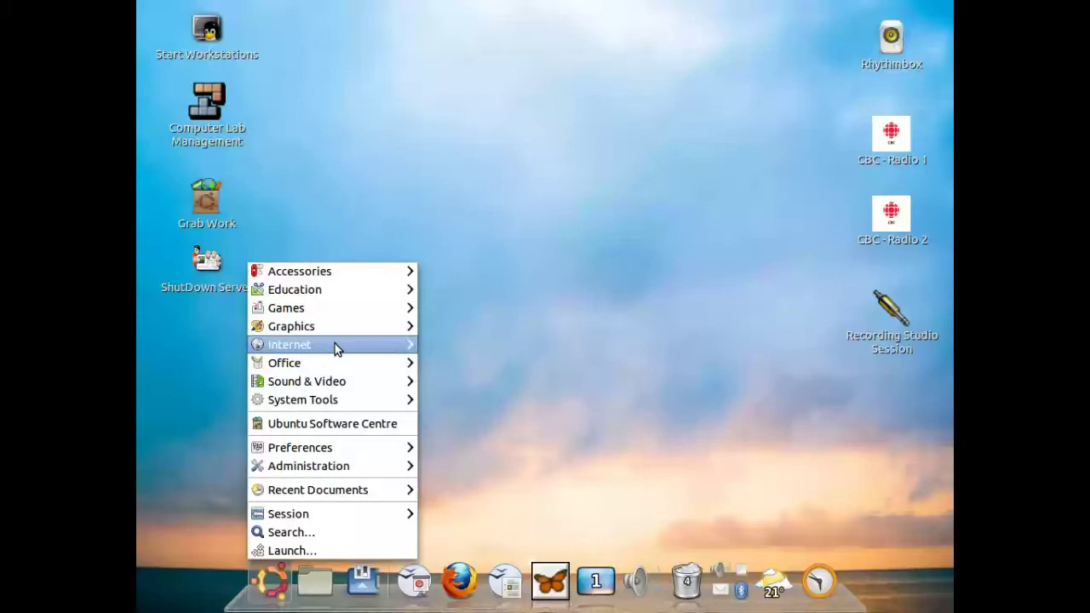
pyautogui.moveTo(336, 363)
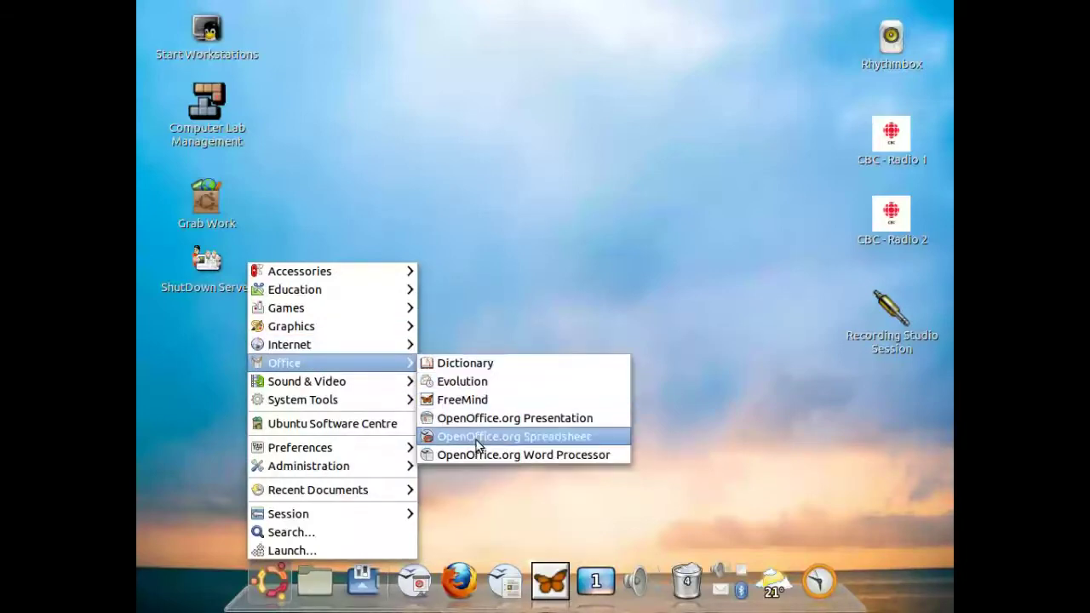
pyautogui.click(479, 457)
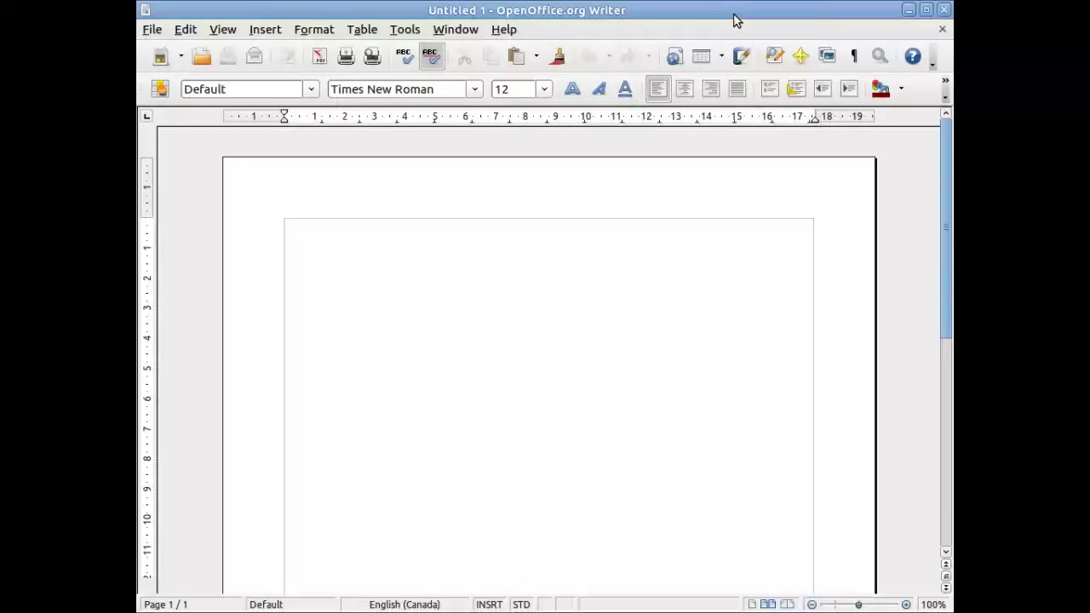
# Minimize the Writer window to the dock and restore it to the screen
pyautogui.click(144, 11)
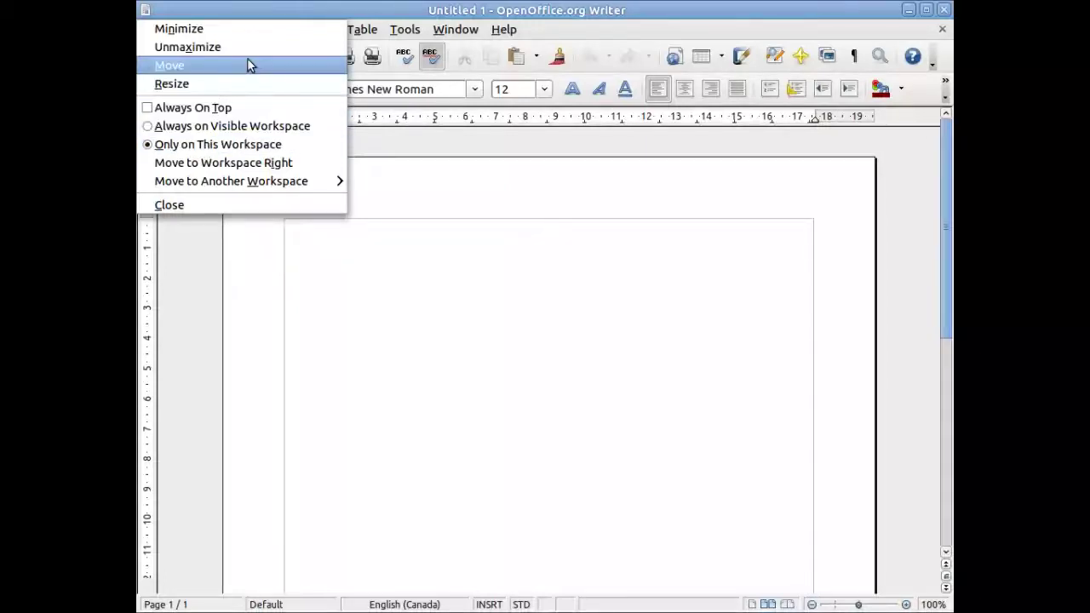
pyautogui.press('Escape')
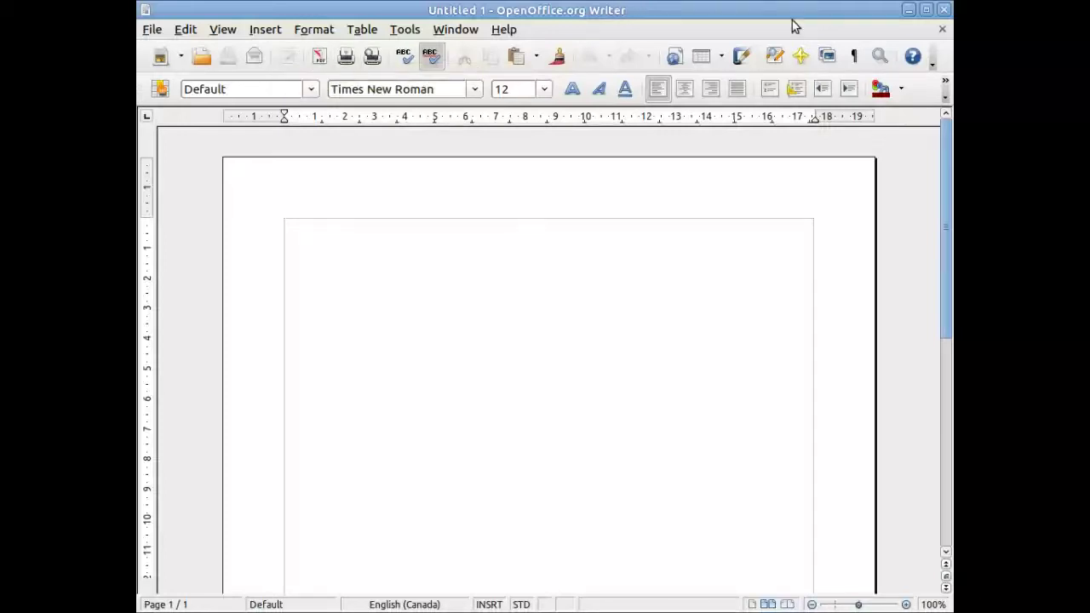
pyautogui.click(909, 10)
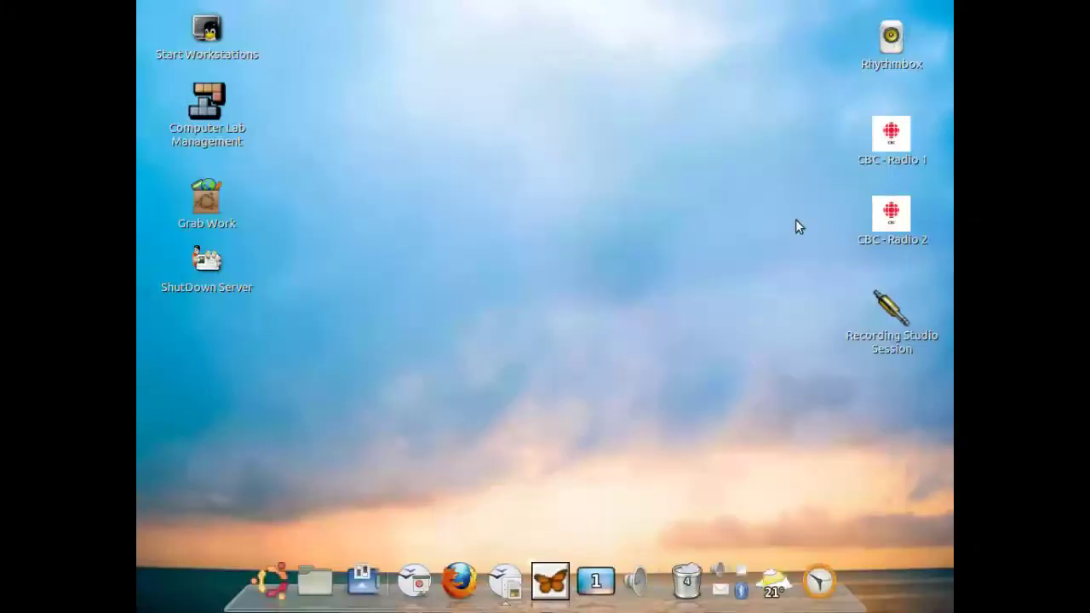
pyautogui.click(511, 581)
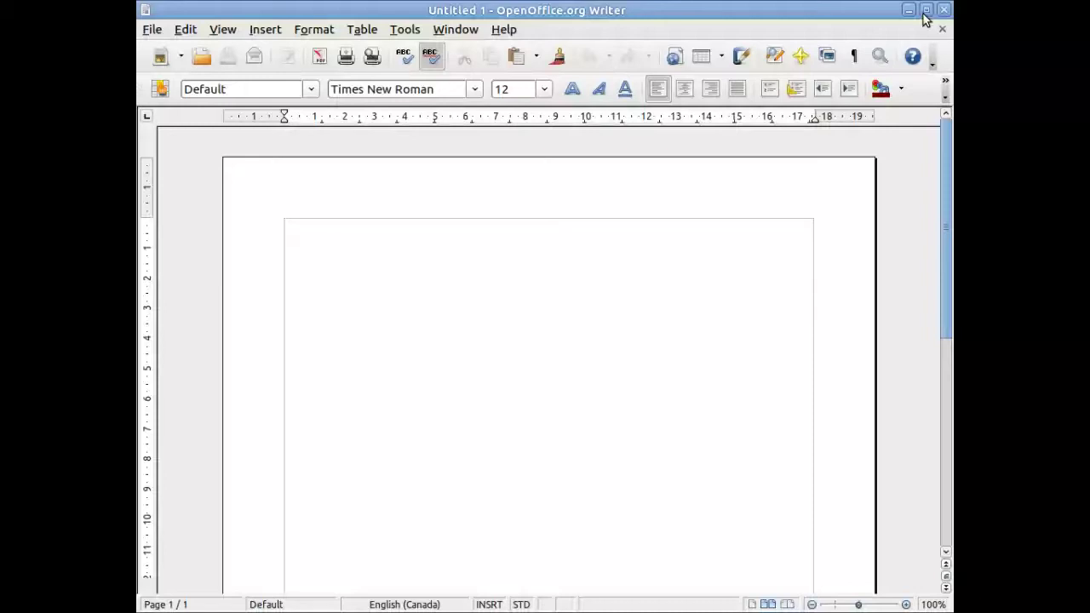
# Toggle the Writer window between maximized and normal size, and reposition the unmaximized window near the upper-left corner of the desktop
pyautogui.click(925, 12)
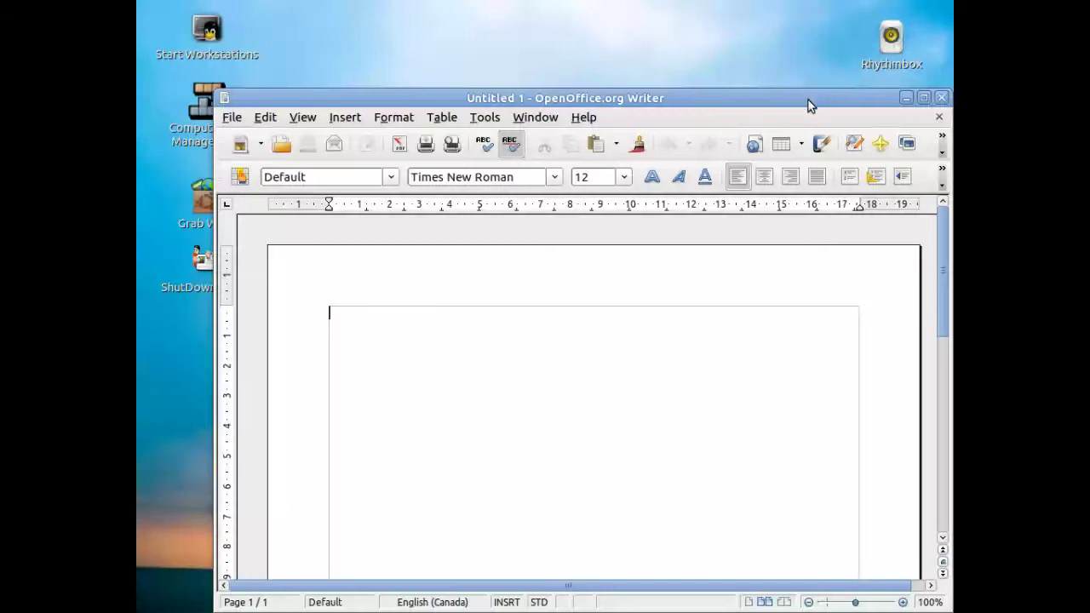
pyautogui.moveTo(809, 99); pyautogui.dragTo(752, 76)
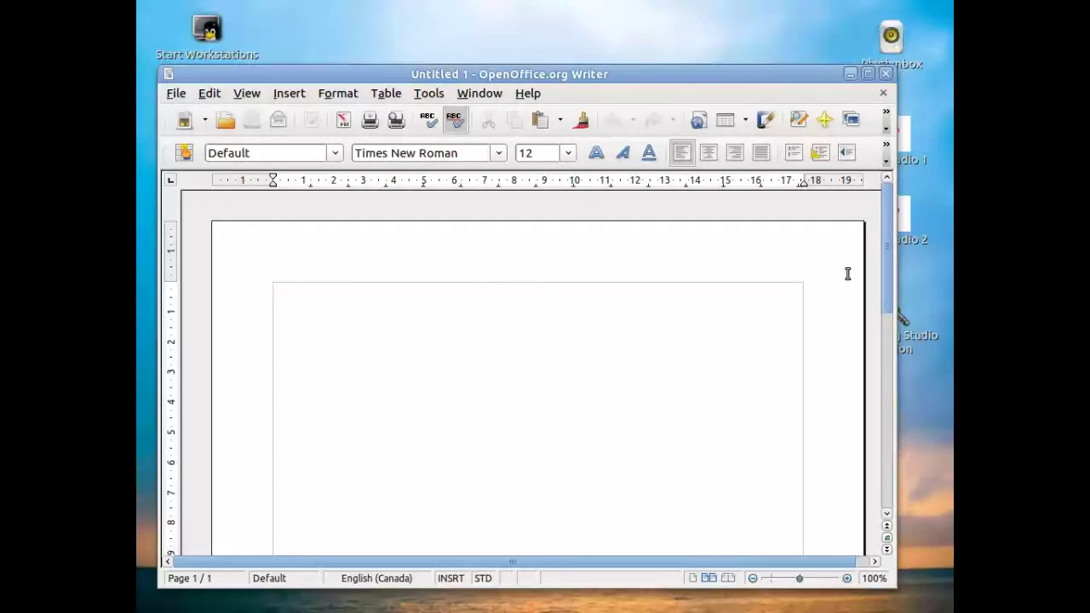
pyautogui.click(868, 74)
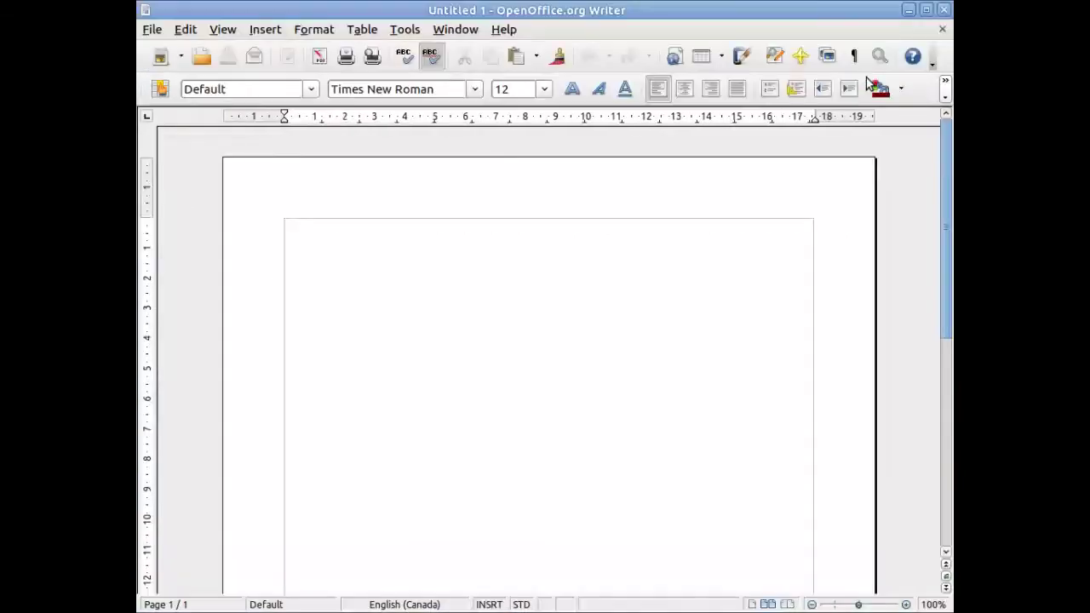
pyautogui.click(926, 9)
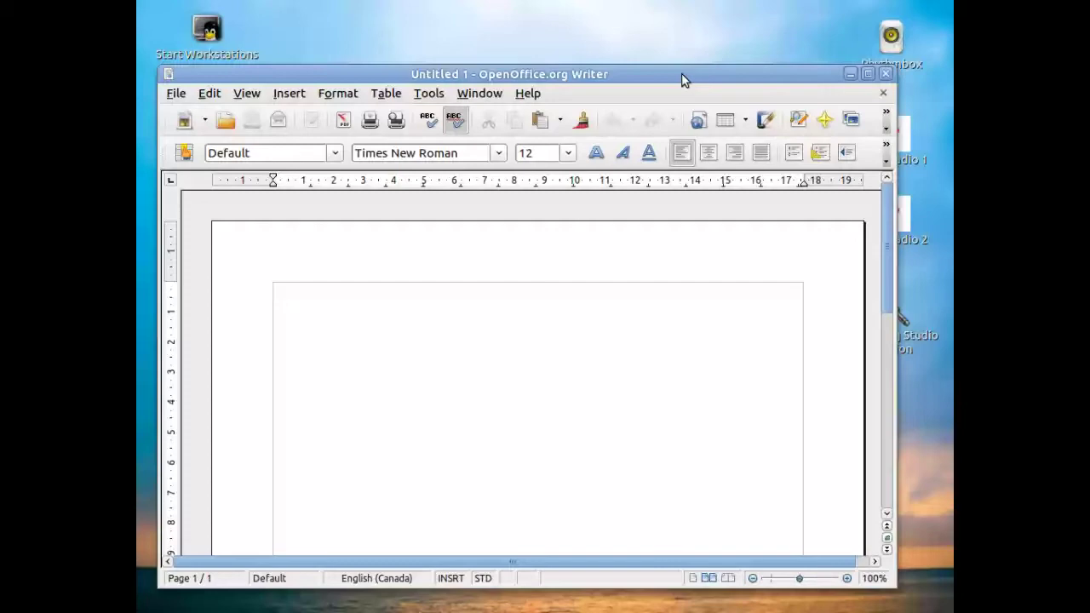
pyautogui.moveTo(682, 80); pyautogui.dragTo(685, 44)
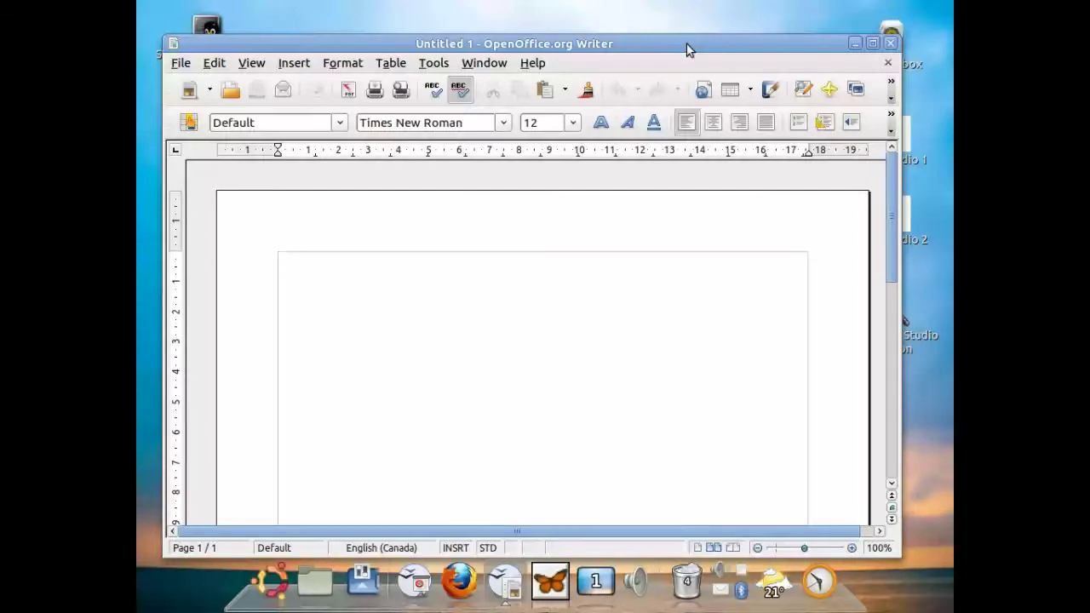
pyautogui.moveTo(647, 51); pyautogui.dragTo(627, 26)
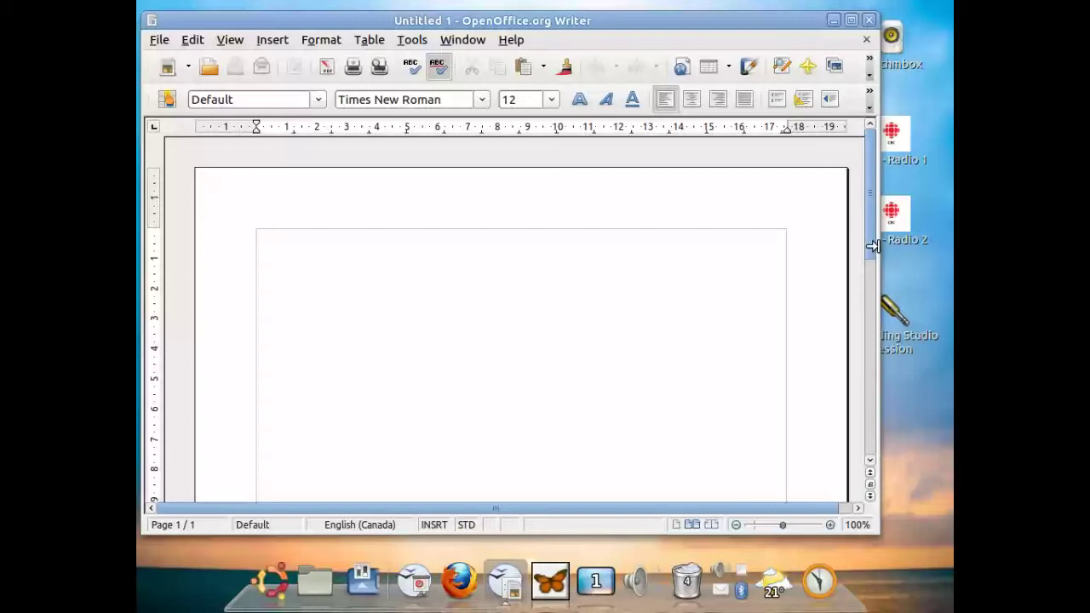
# Shrink the Writer window's width and height separately, and enlarge both together from its lower-right corner to nearly fill the desktop
pyautogui.moveTo(875, 246); pyautogui.dragTo(744, 260)
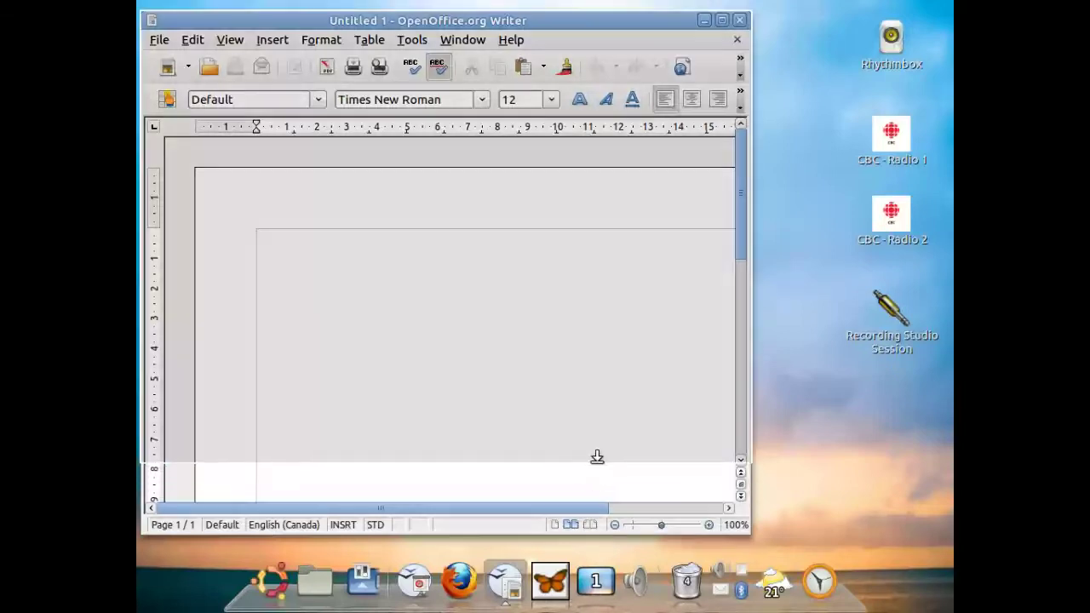
pyautogui.moveTo(597, 457); pyautogui.dragTo(615, 356)
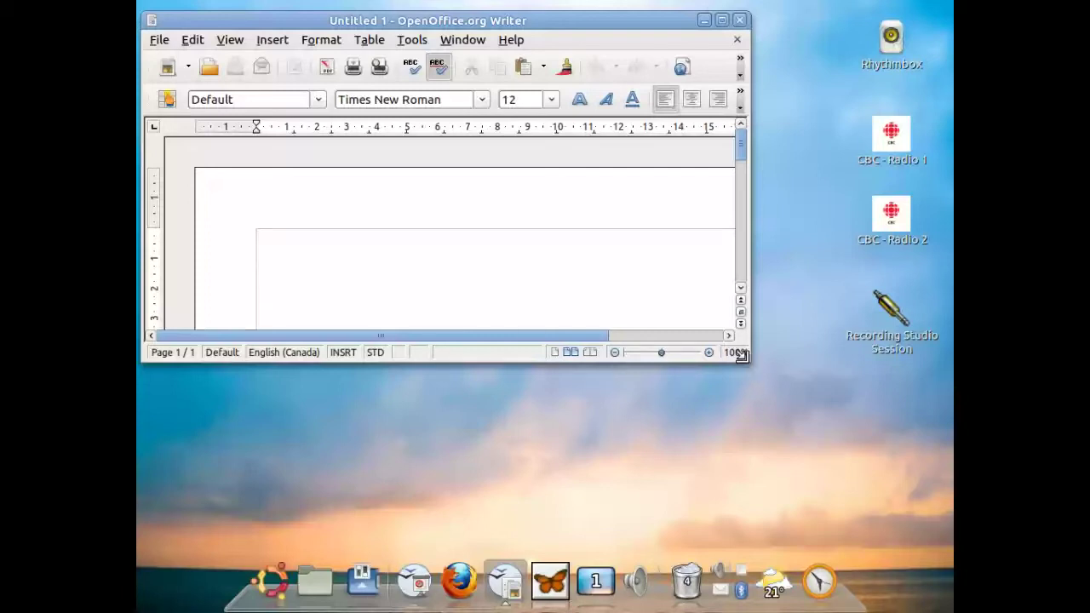
pyautogui.moveTo(744, 353); pyautogui.dragTo(882, 536)
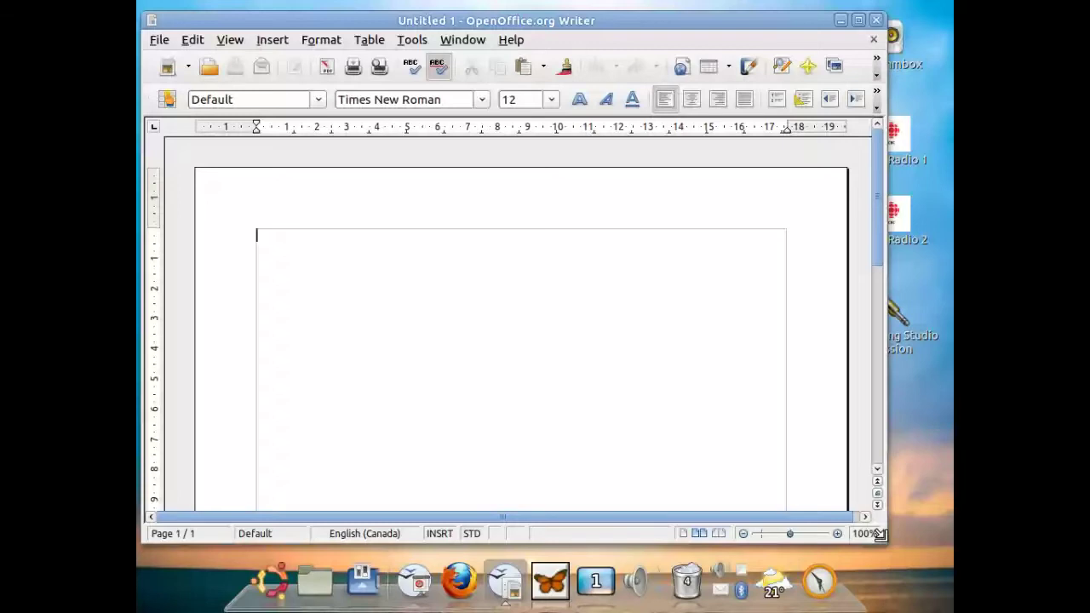
# Switch the Writer window repeatedly between maximized and normal size using its title bar, leaving it maximized
pyautogui.doubleClick(690, 26)
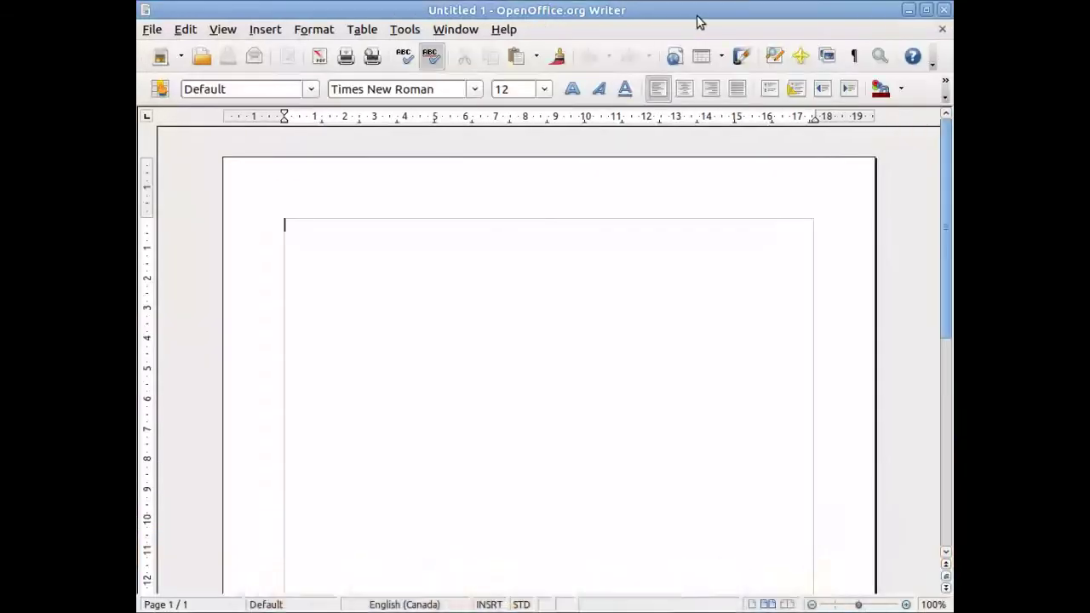
pyautogui.doubleClick(703, 17)
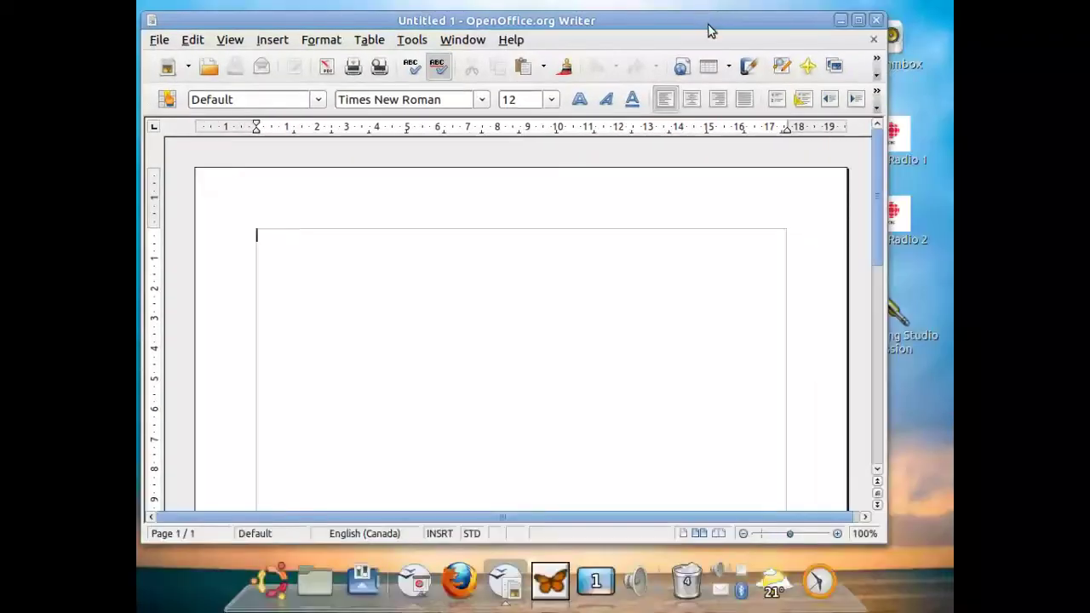
pyautogui.doubleClick(707, 24)
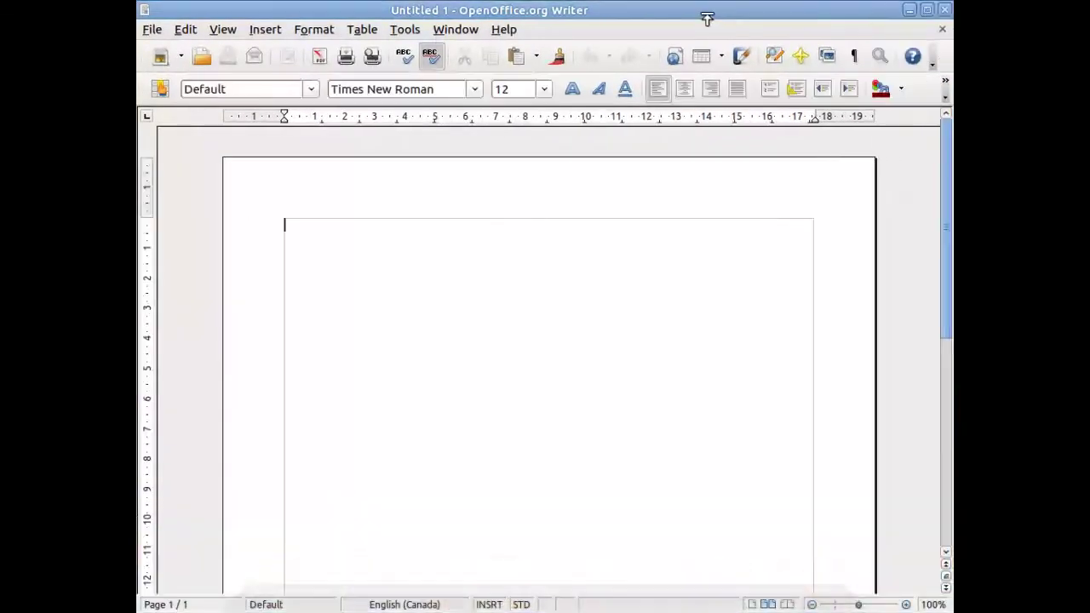
pyautogui.doubleClick(708, 17)
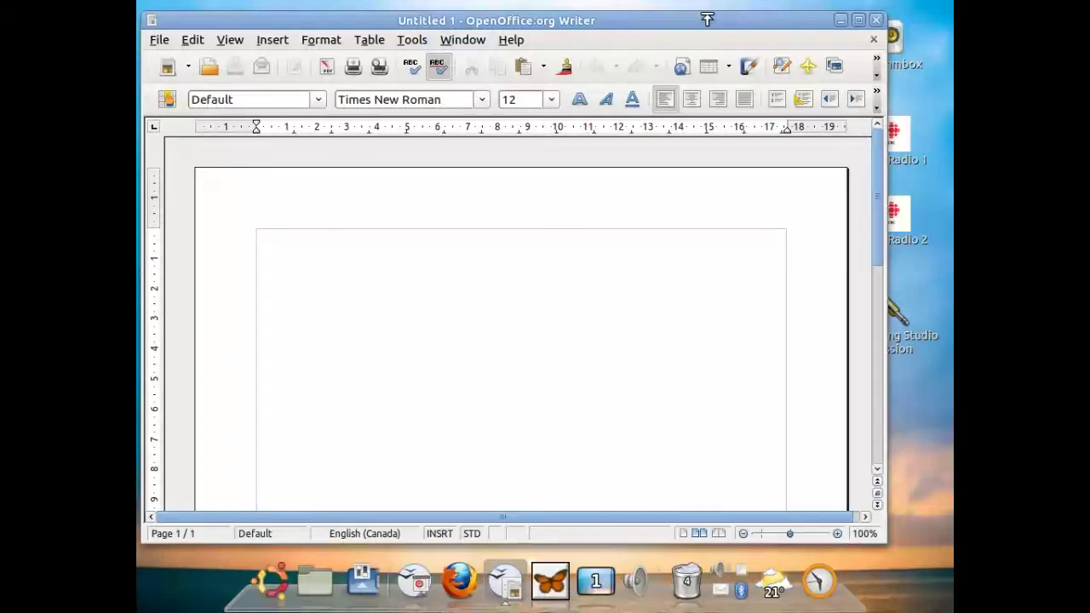
pyautogui.doubleClick(730, 24)
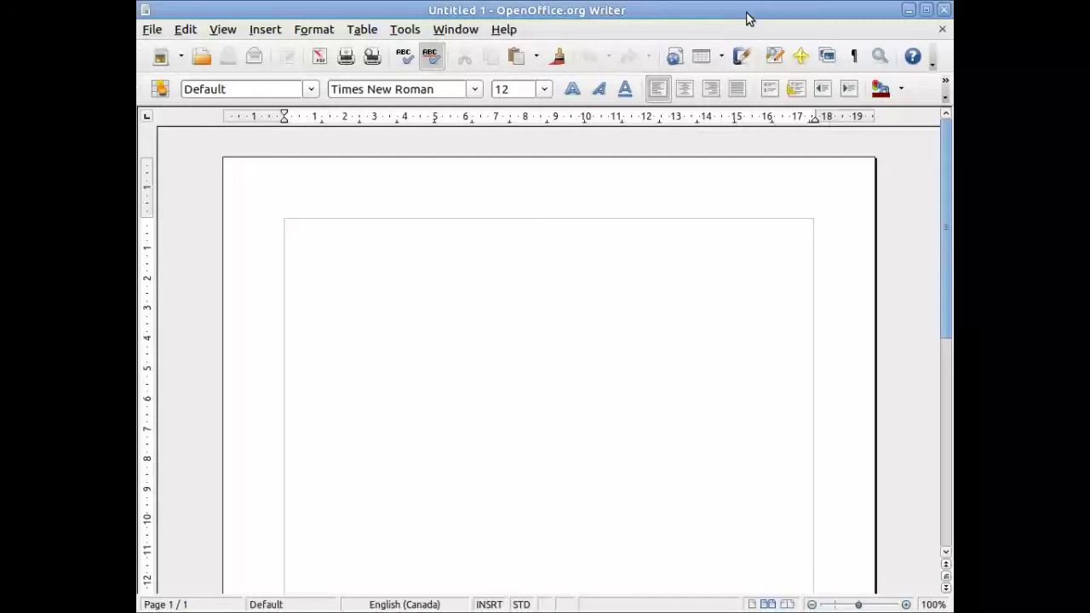
# Toggle the Writer window to normal size, and shrink its width and height together from its lower-right corner
pyautogui.doubleClick(747, 17)
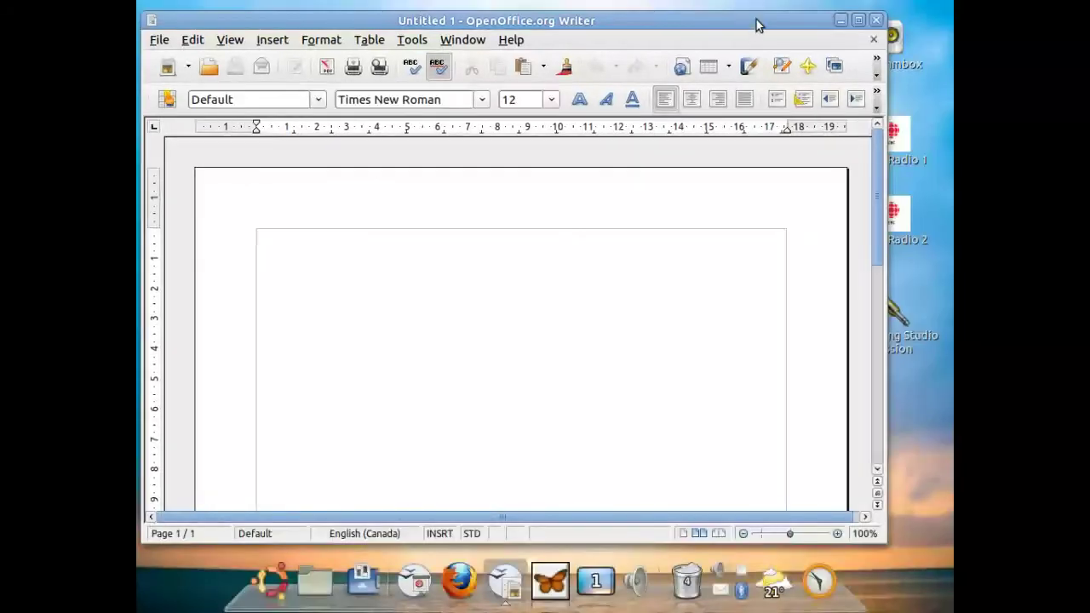
pyautogui.doubleClick(757, 24)
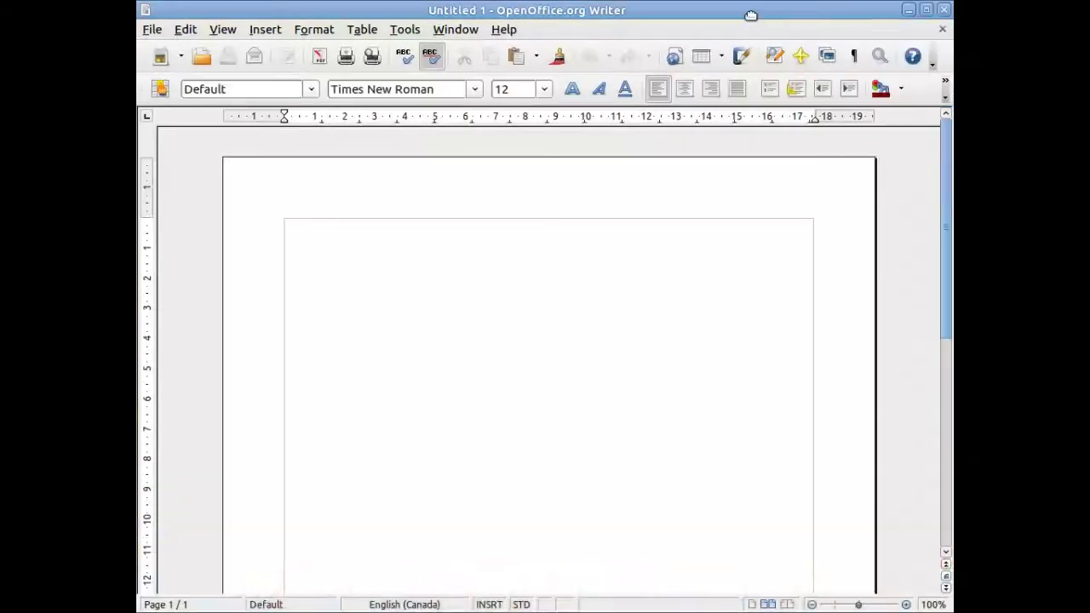
pyautogui.doubleClick(752, 14)
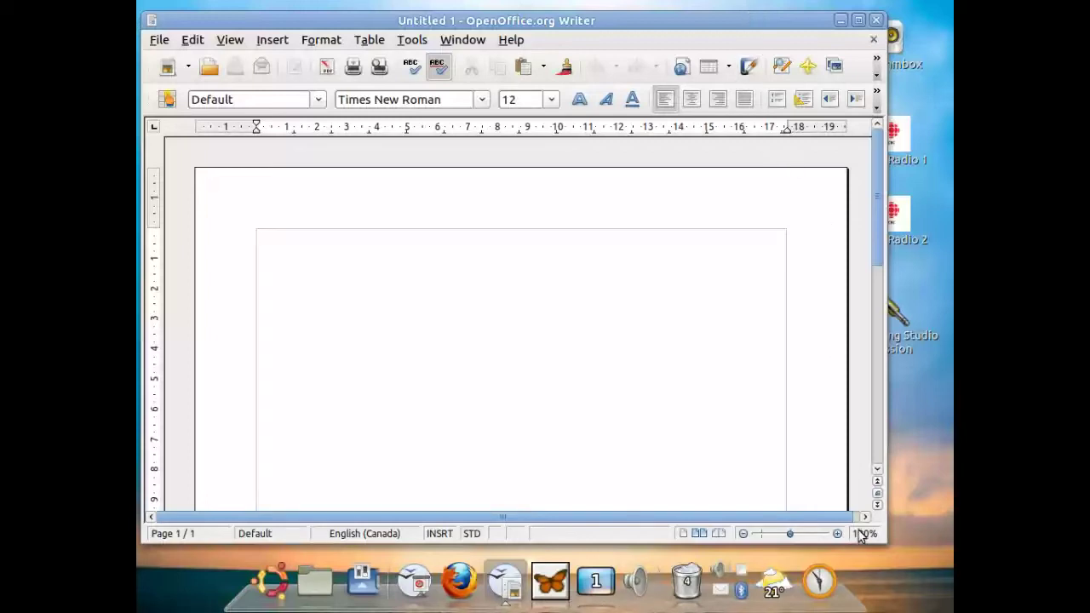
pyautogui.moveTo(885, 545); pyautogui.dragTo(806, 474)
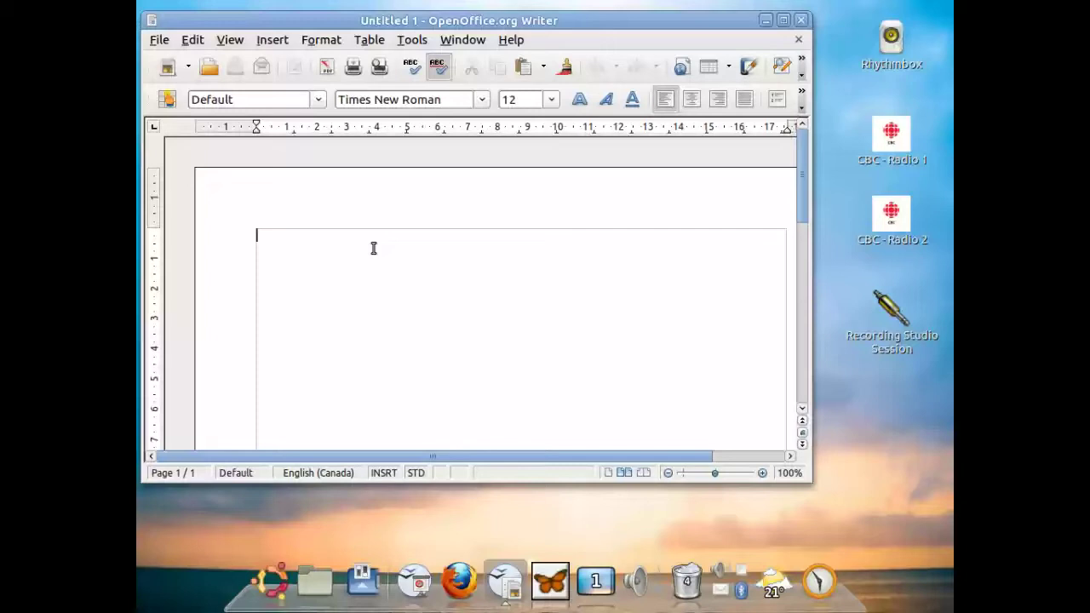
# Fill the blank Writer document with three lines of random sample text, beginning ";fdlkg df;", "lskdf sdlfj" and "sdl fj dslfkjdslk"
pyautogui.write(':f')
pyautogui.write('dlkg df; fg;lg df;lgfd;l fd; df g; dflg kdf;l dfg;lk fdg df')
pyautogui.write('g;l fkg;l kfg')
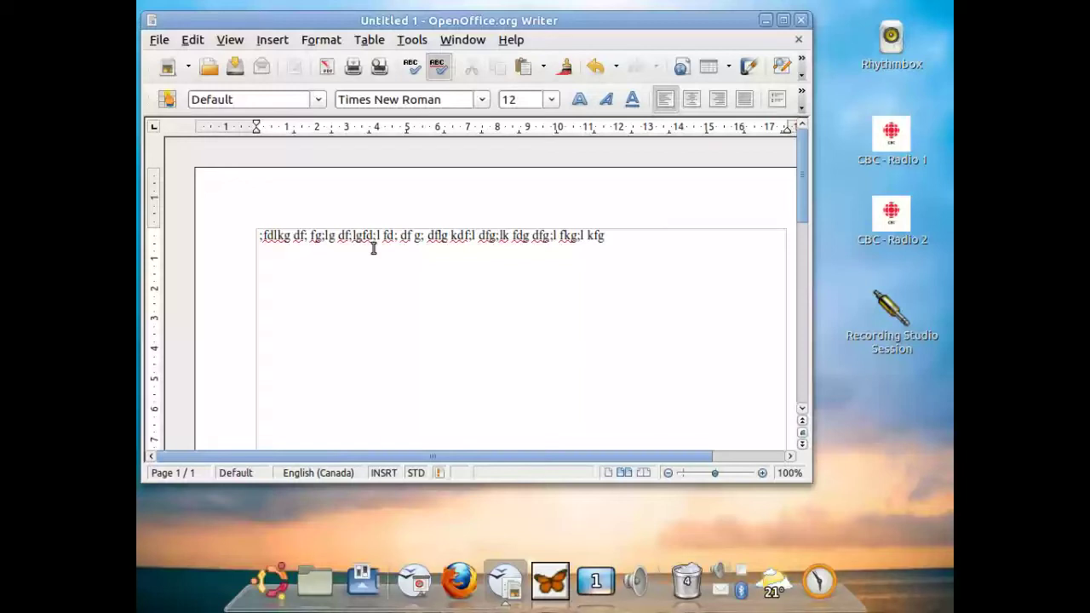
pyautogui.press('Return')
pyautogui.write('lskdf sdlfj dslkf ds lf lslfj dsf lsdkjfdlk dfjsdjf')
pyautogui.press('Return')
pyautogui.write('sdl fj dslfkjdslk fl dskfd lkdfl ksdjfl kjfdsl kjsdf')
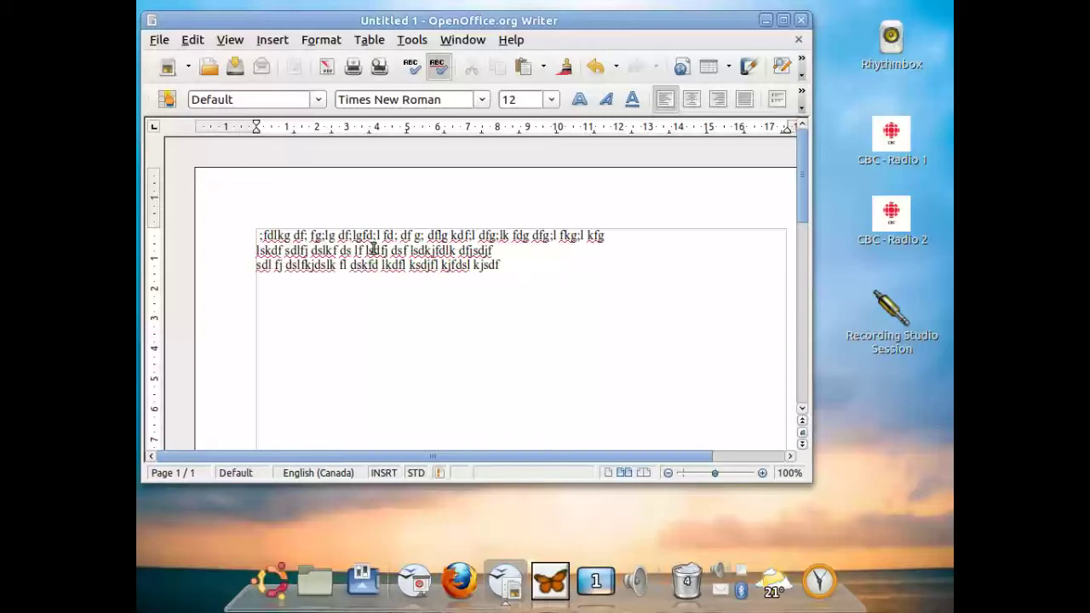
# Move the text cursor to the line's start and end, the document's start and end, and back to the last line's start
pyautogui.press('Home')
pyautogui.press('End')
pyautogui.hotkey('ctrl', 'Home')
pyautogui.hotkey('ctrl', 'End')
pyautogui.press('Home')
# Move the text cursor forward word by word along the last line, and back to the line's start
pyautogui.hotkey('ctrl', 'Right')
pyautogui.hotkey('ctrl', 'Right')
pyautogui.hotkey('ctrl', 'Right')
pyautogui.hotkey('ctrl', 'Right')
pyautogui.hotkey('ctrl', 'Right')
pyautogui.hotkey('ctrl', 'Right')
pyautogui.hotkey('ctrl', 'Left')
pyautogui.hotkey('ctrl', 'Left')
pyautogui.hotkey('ctrl', 'Left')
pyautogui.hotkey('ctrl', 'Left')
pyautogui.hotkey('ctrl', 'Left')
pyautogui.hotkey('ctrl', 'Left')
pyautogui.hotkey('ctrl', 'Left')
pyautogui.hotkey('ctrl', 'Right')
# Select the last line's words through "dskfd" one by one and release them, and select and deselect the whole document
pyautogui.hotkey('shift', 'ctrl', 'Right')
pyautogui.hotkey('shift', 'ctrl', 'Right')
pyautogui.hotkey('shift', 'ctrl', 'Right')
pyautogui.hotkey('shift', 'ctrl', 'Right')
pyautogui.hotkey('shift', 'ctrl', 'Right')
pyautogui.hotkey('shift', 'ctrl', 'Right')
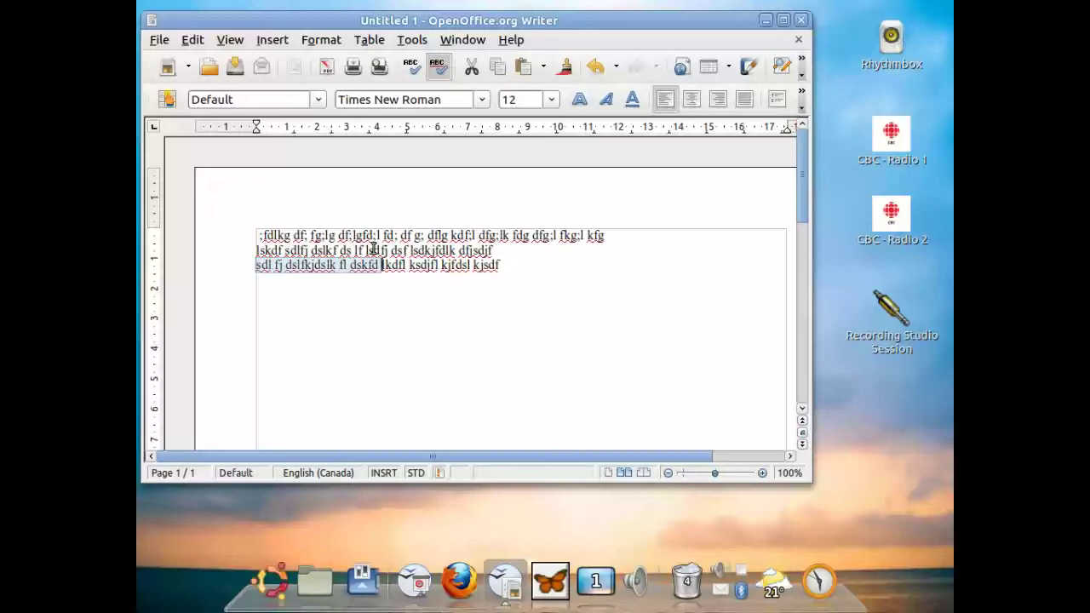
pyautogui.hotkey('shift', 'ctrl', 'Left')
pyautogui.hotkey('shift', 'ctrl', 'Left')
pyautogui.hotkey('shift', 'ctrl', 'Left')
pyautogui.hotkey('shift', 'ctrl', 'Left')
pyautogui.hotkey('shift', 'ctrl', 'Left')
pyautogui.hotkey('shift', 'ctrl', 'Left')
pyautogui.hotkey('shift', 'ctrl', 'Left')
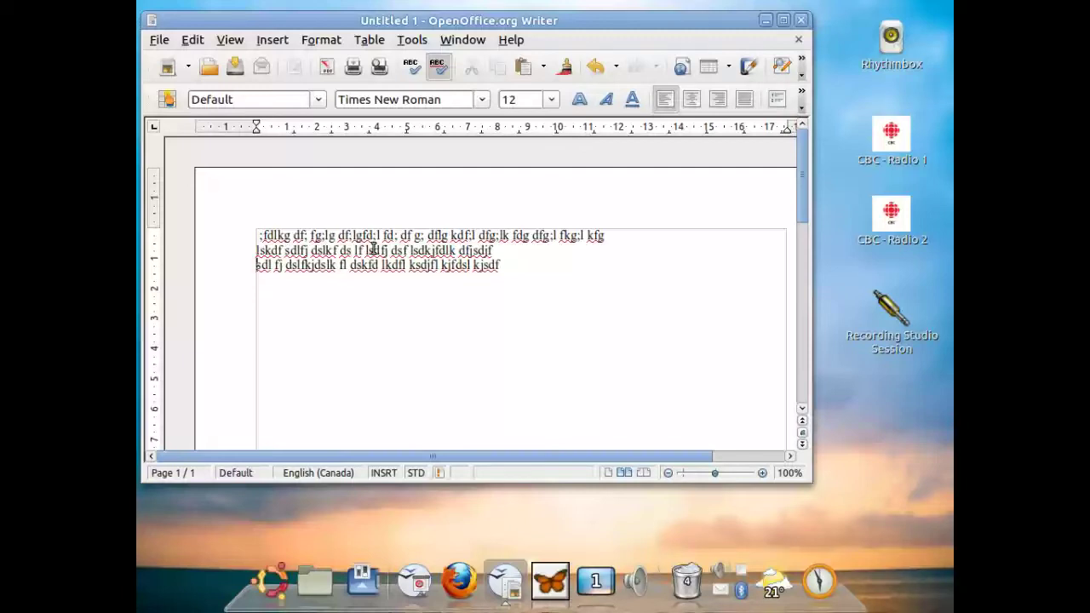
pyautogui.hotkey('ctrl', 'a')
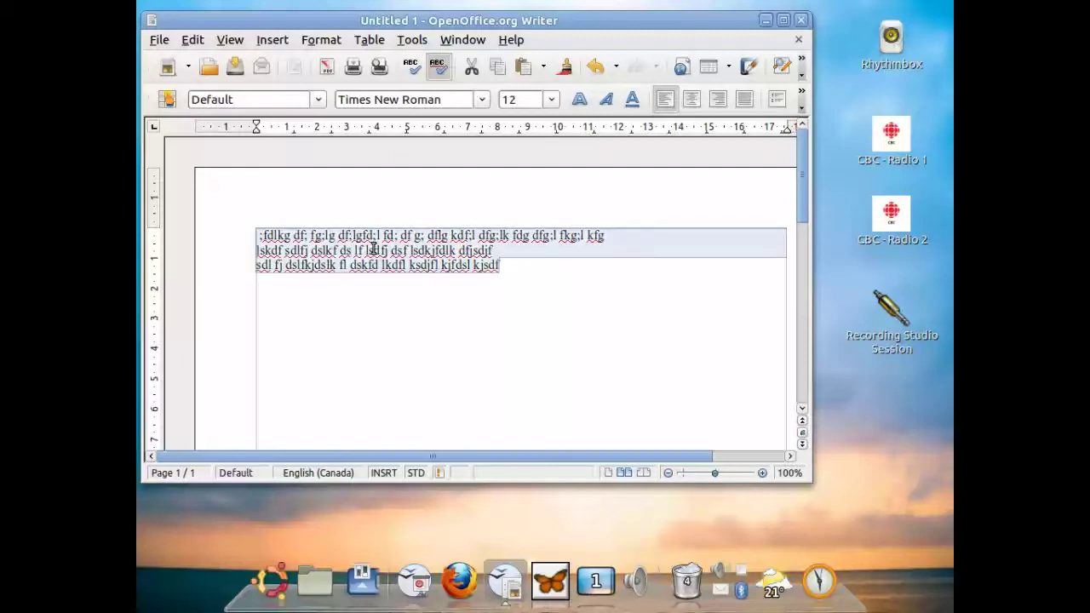
pyautogui.press('Right')
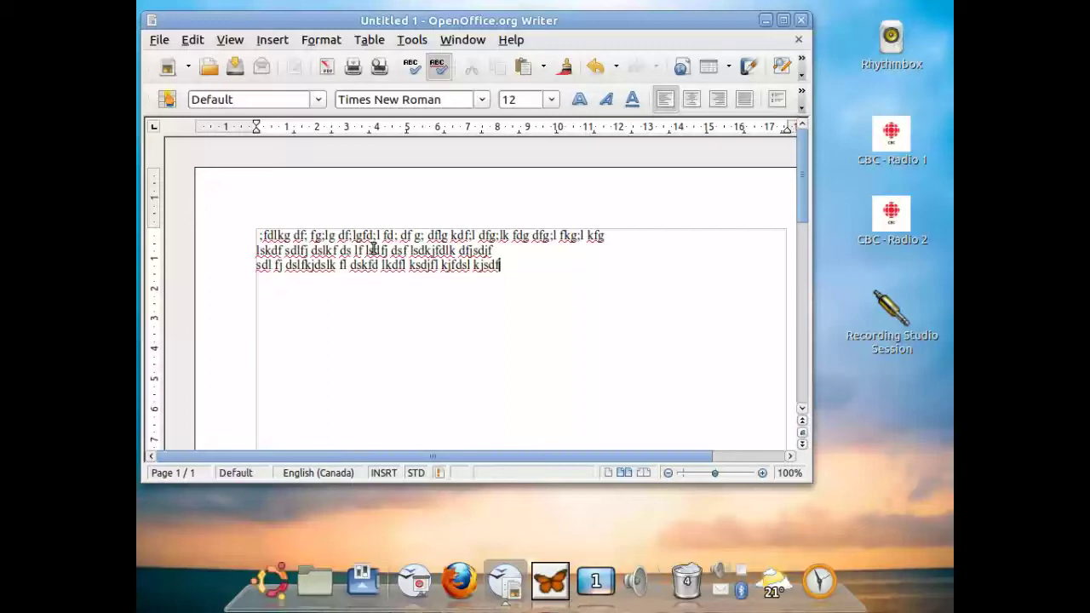
# Copy the opening text ";fdlkg df;" from the first line and paste it on a new line at the document's end
pyautogui.hotkey('ctrl', 'Home')
pyautogui.hotkey('shift', 'Right')
pyautogui.hotkey('shift', 'Right')
pyautogui.hotkey('shift', 'Right')
pyautogui.hotkey('shift', 'Right')
pyautogui.hotkey('shift', 'Right')
pyautogui.hotkey('shift', 'Right')
pyautogui.hotkey('shift', 'Right')
pyautogui.hotkey('shift', 'Right')
pyautogui.hotkey('shift', 'Right')
pyautogui.hotkey('shift', 'Right')
pyautogui.hotkey('shift', 'Right')
pyautogui.hotkey('ctrl', 'c')
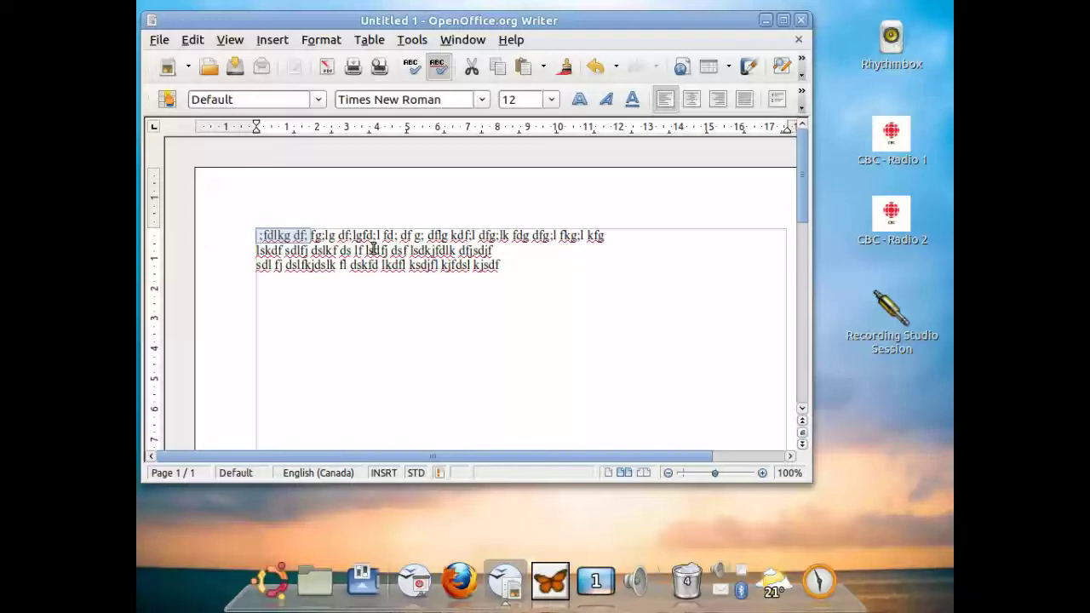
pyautogui.hotkey('ctrl', 'End')
pyautogui.press('Return')
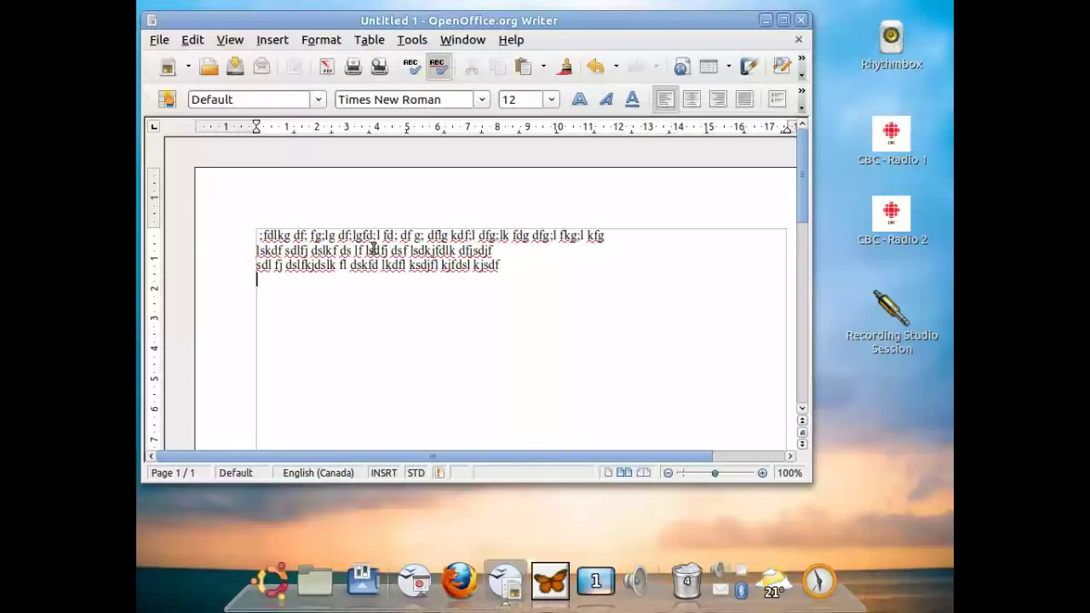
pyautogui.hotkey('ctrl', 'v')
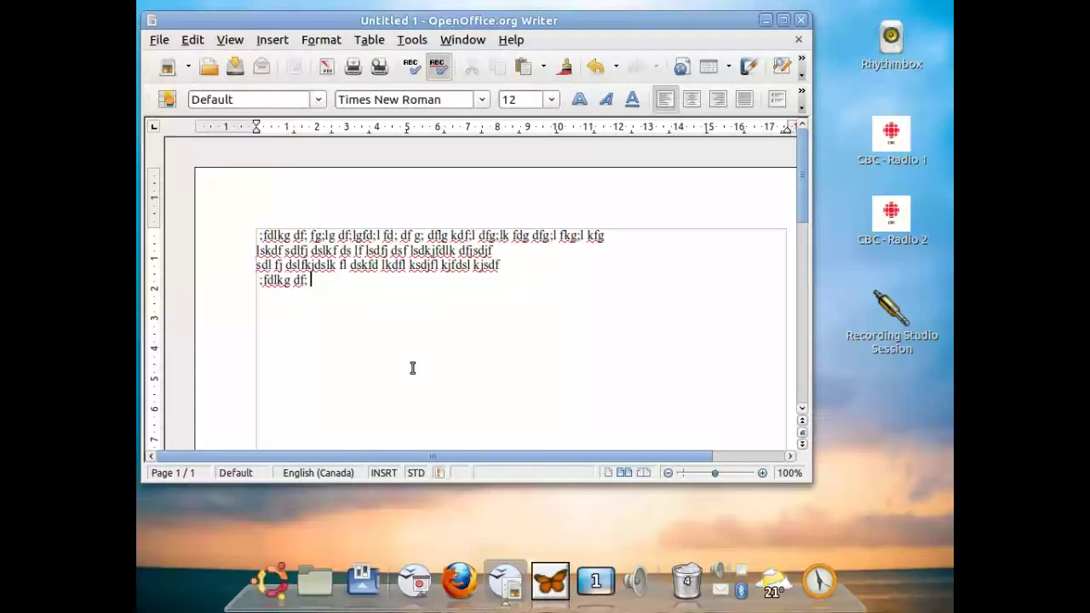
pyautogui.hotkey('alt', 'e')
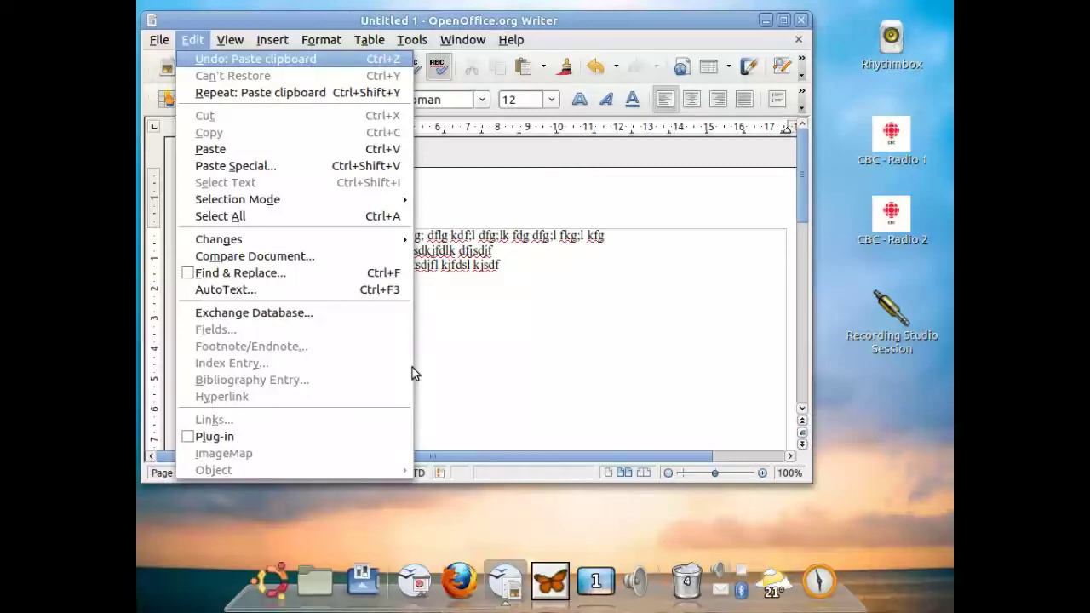
pyautogui.click(412, 367)
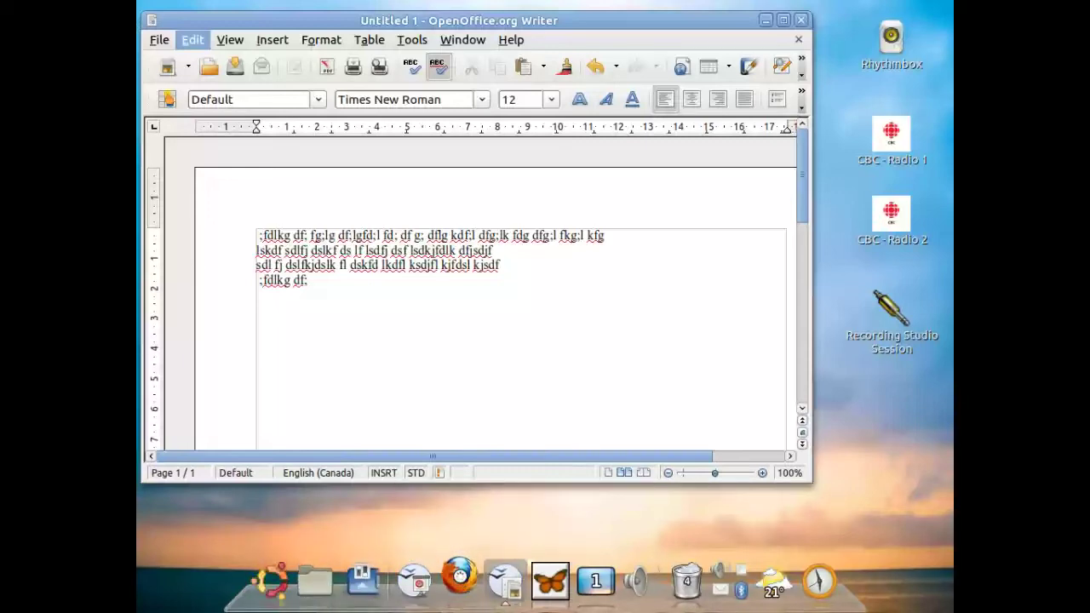
# Launch Firefox from the dock, switch to Writer and back, and close Firefox through its dock entry
pyautogui.click(460, 577)
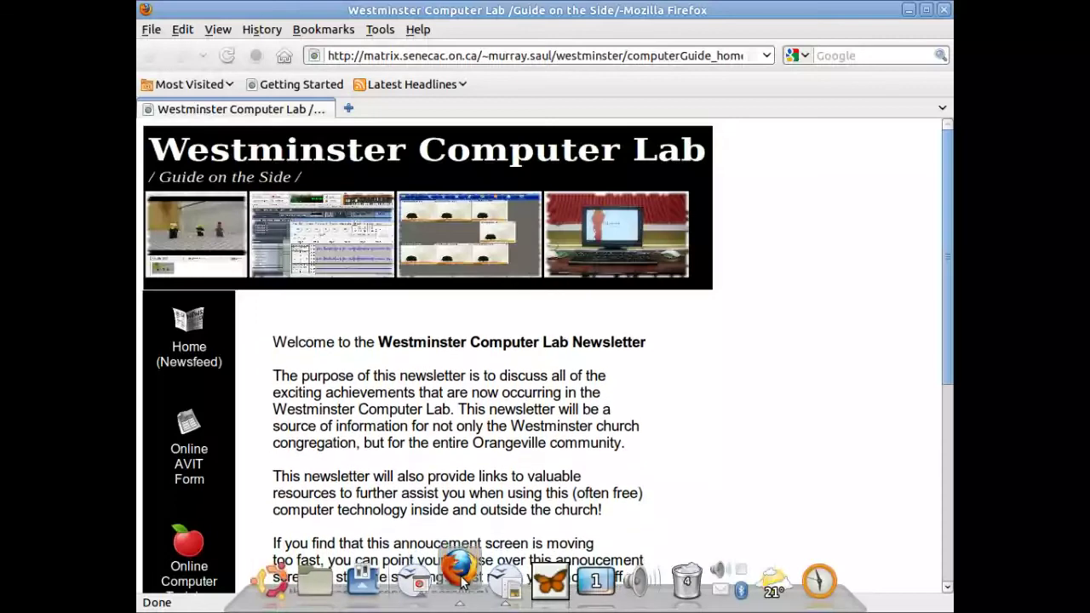
pyautogui.hotkey('alt', 'Tab')
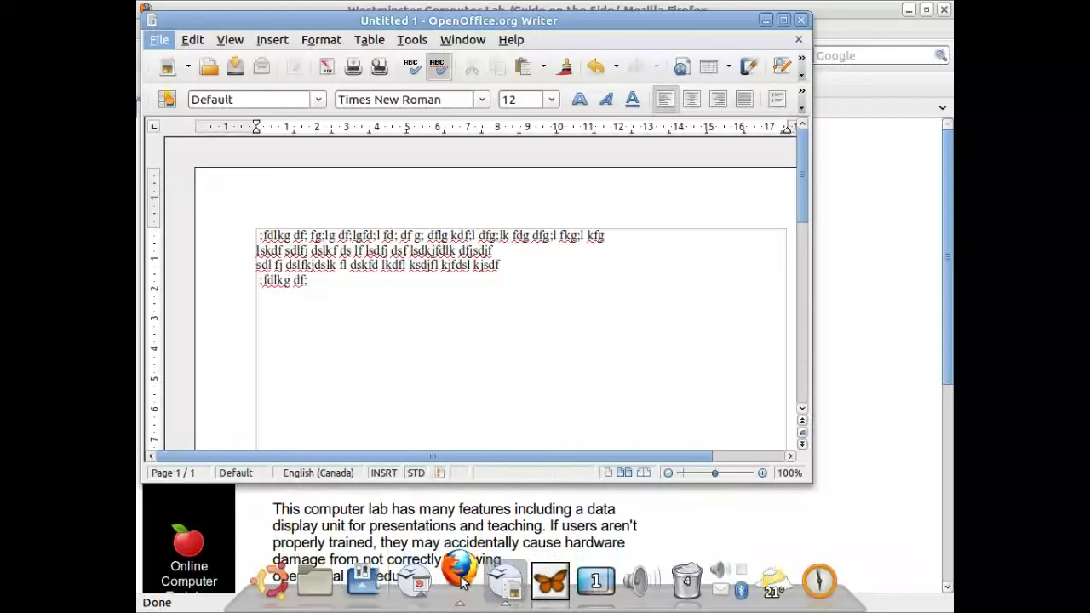
pyautogui.click(461, 579)
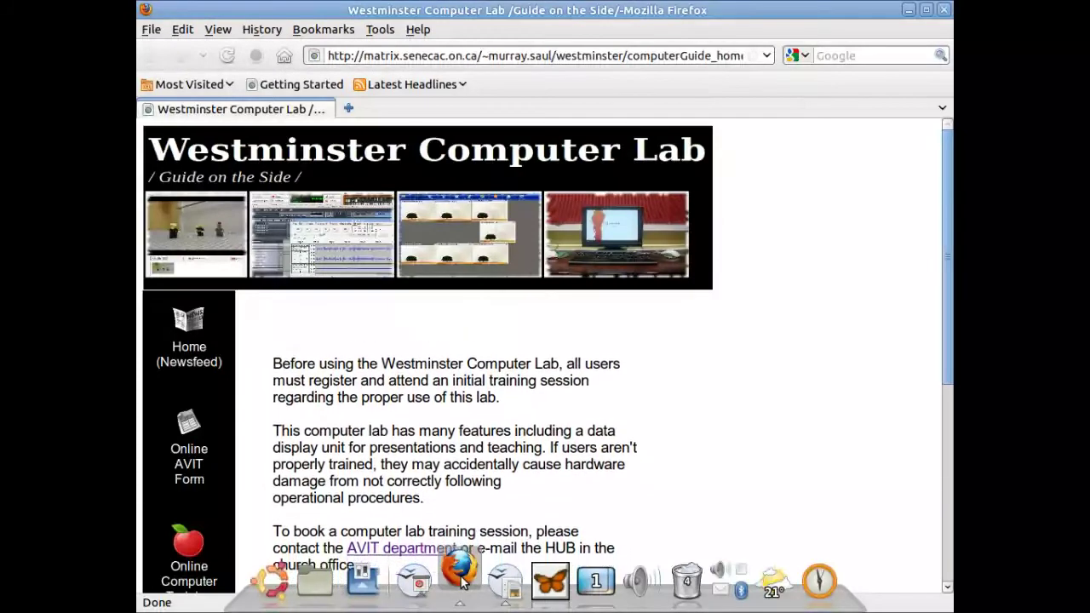
pyautogui.rightClick(461, 579)
pyautogui.click(460, 574)
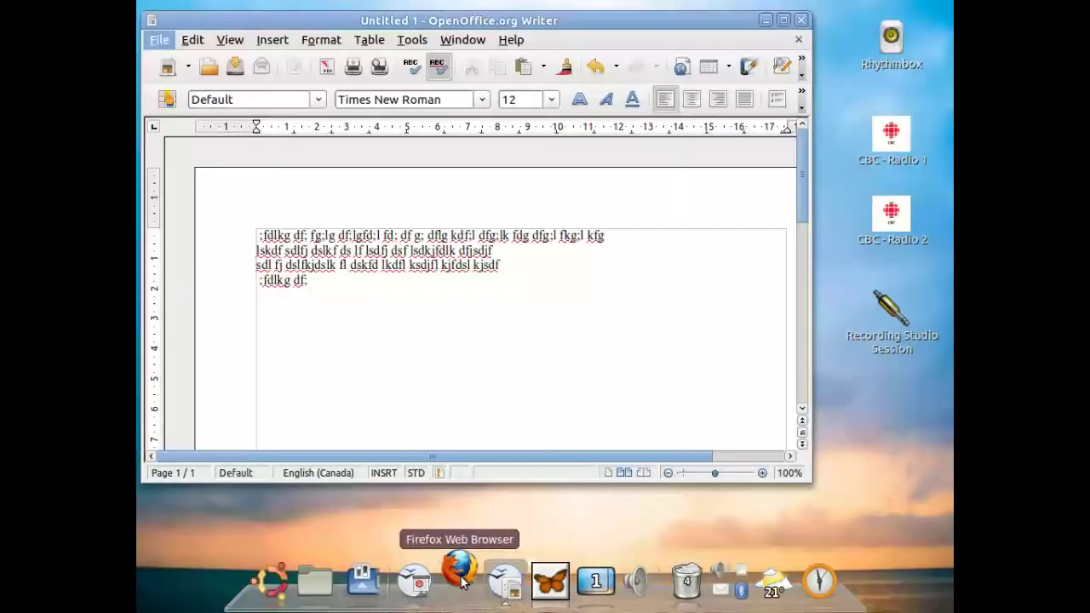
pyautogui.rightClick(461, 579)
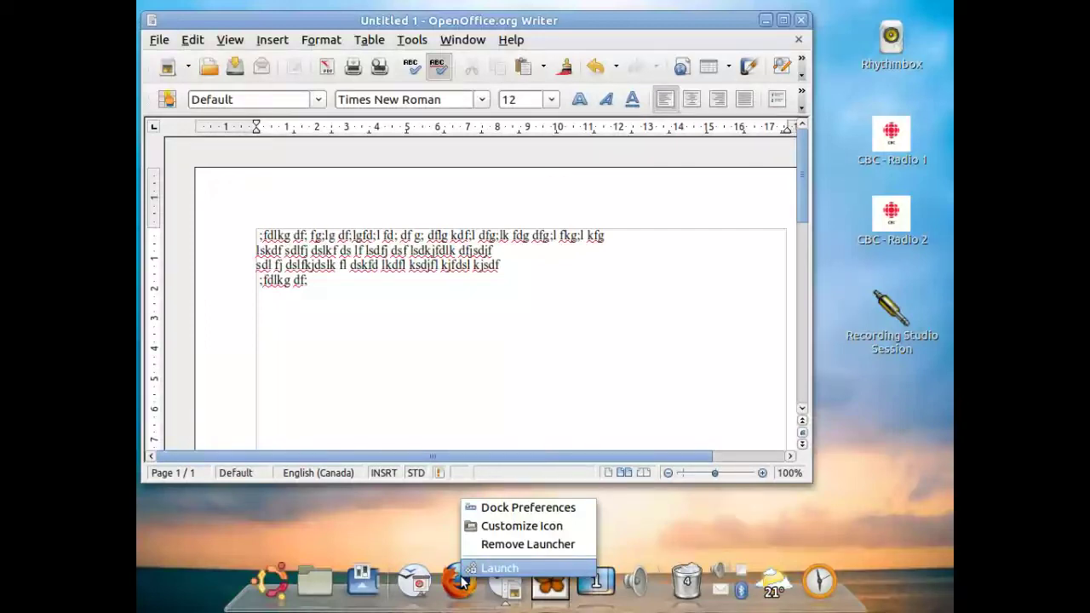
pyautogui.click(362, 539)
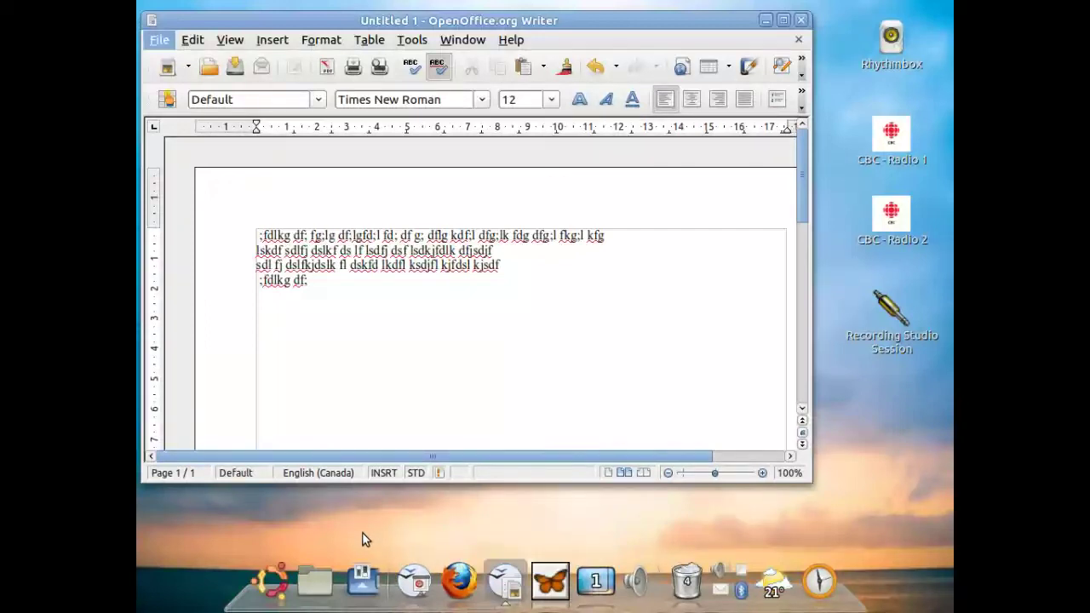
# Reopen Firefox from the dock and close its window again with the keyboard
pyautogui.click(460, 581)
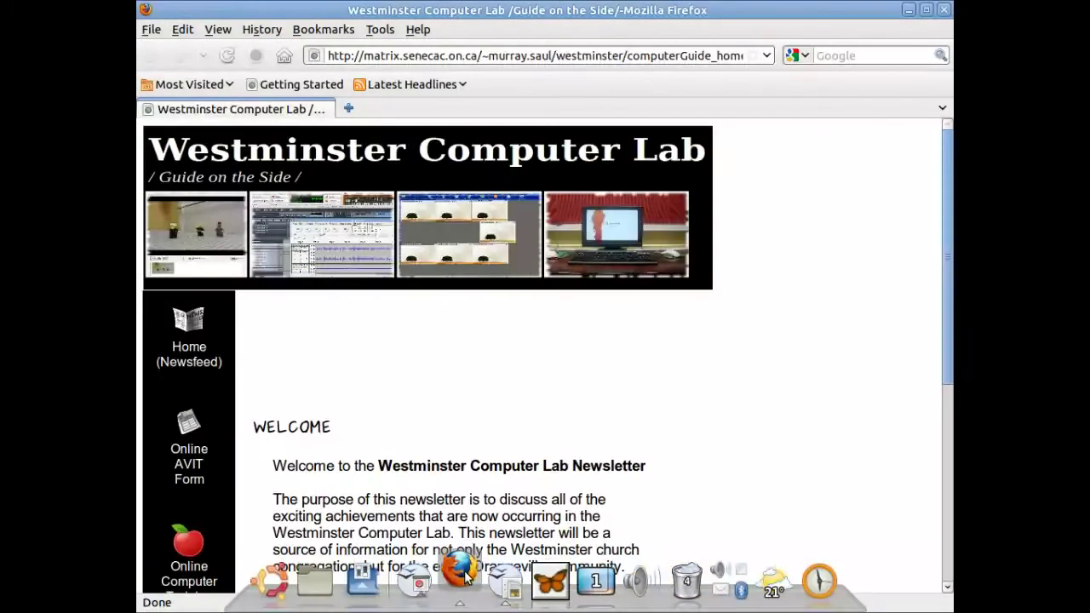
pyautogui.scroll(-1, 662, 408)
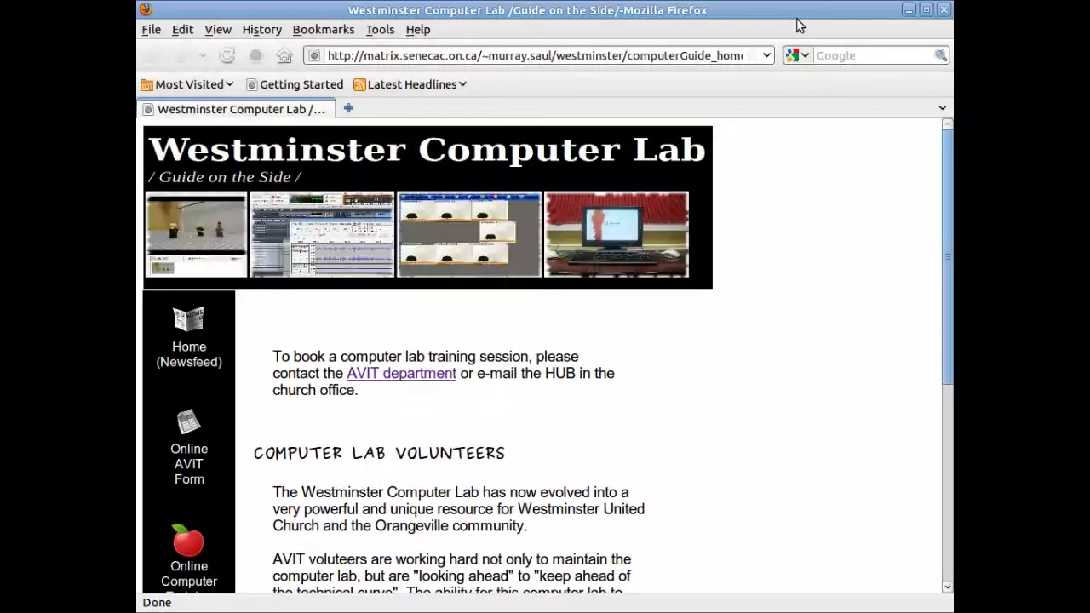
pyautogui.hotkey('alt', 'F4')
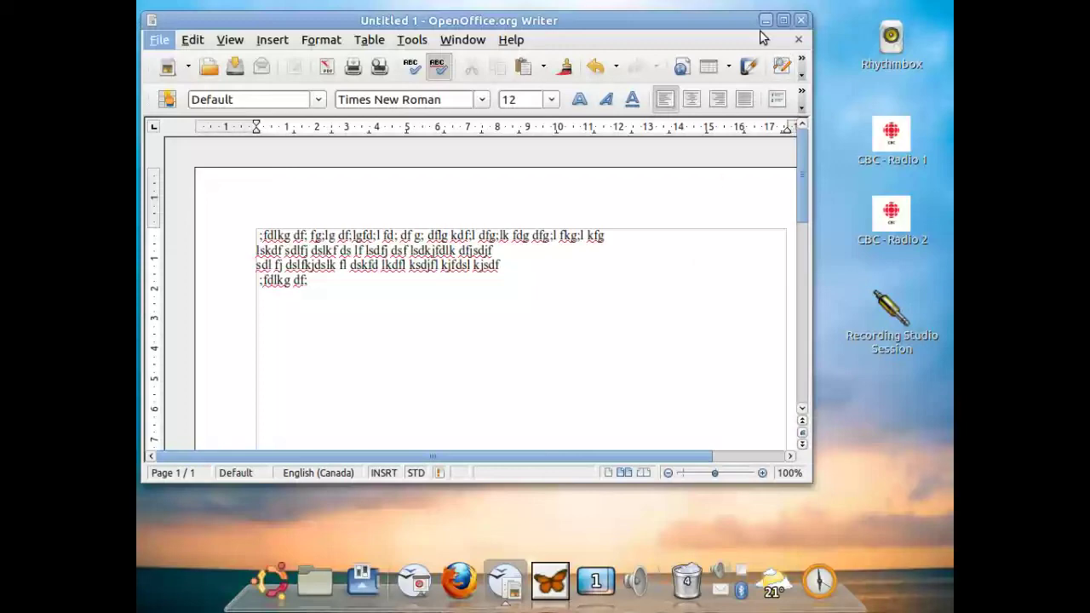
# Close the Writer window and discard the unsaved document changes
pyautogui.hotkey('alt', 'F4')
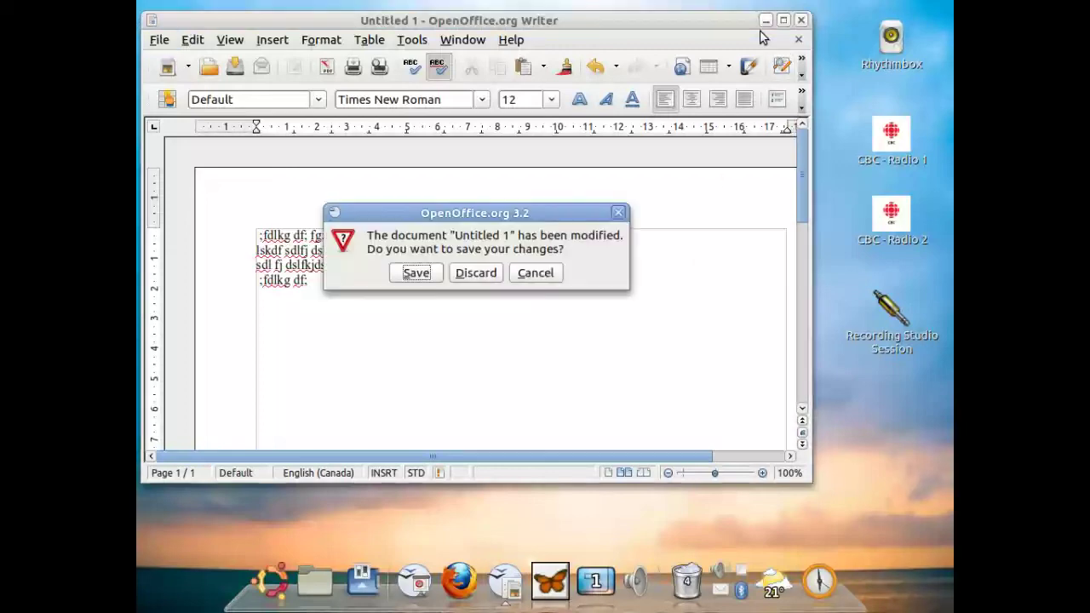
pyautogui.click(475, 273)
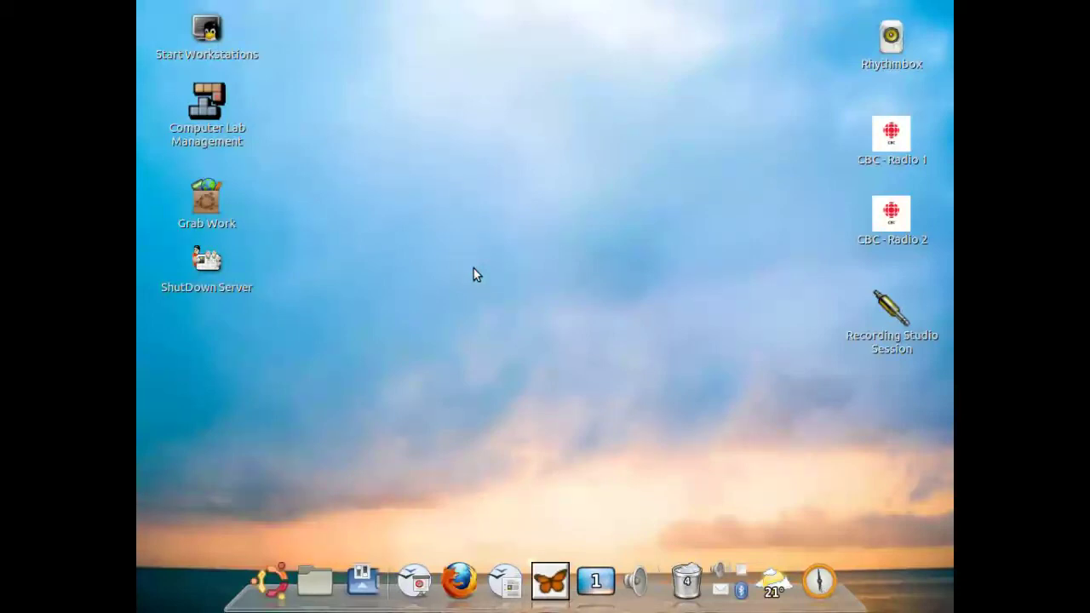
# In Firefox, examine the Computer Lab Basics topics under Tutorials on the Online Computer Training page, and collapse the Tutorials list
pyautogui.click(470, 558)
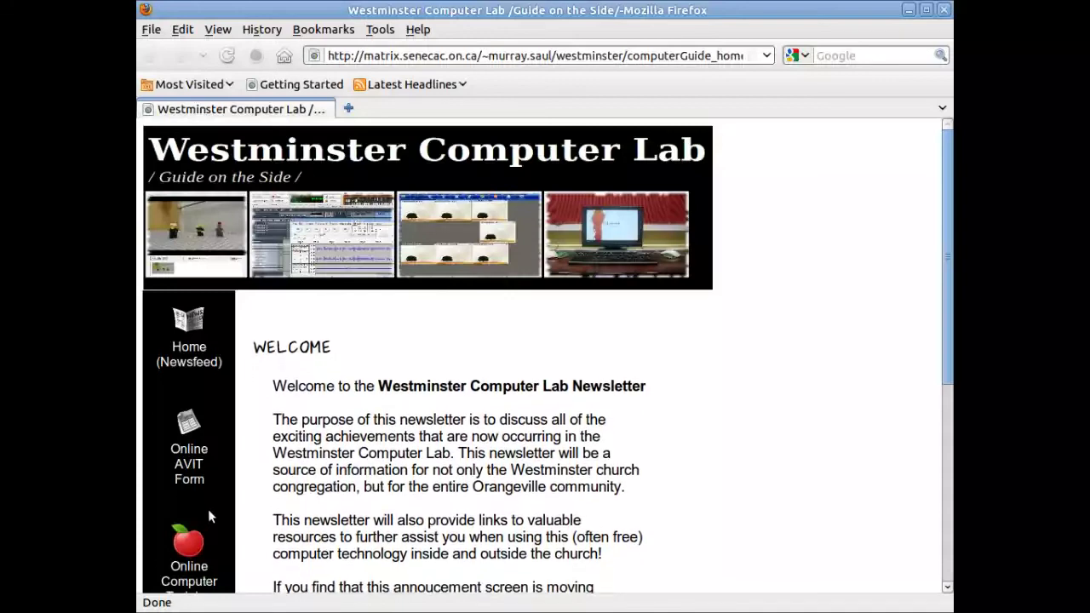
pyautogui.click(198, 550)
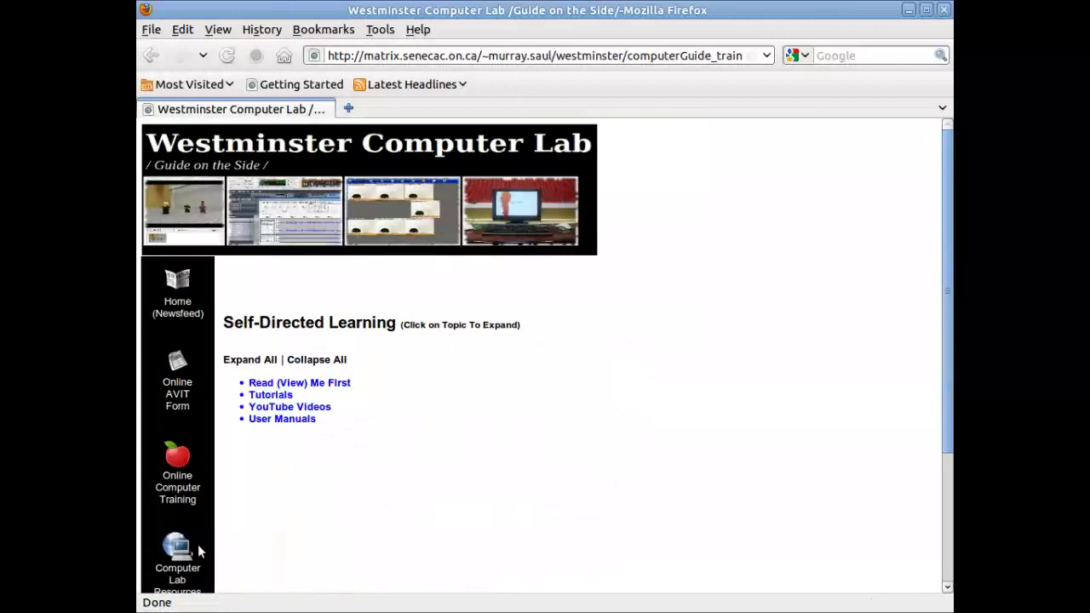
pyautogui.click(277, 395)
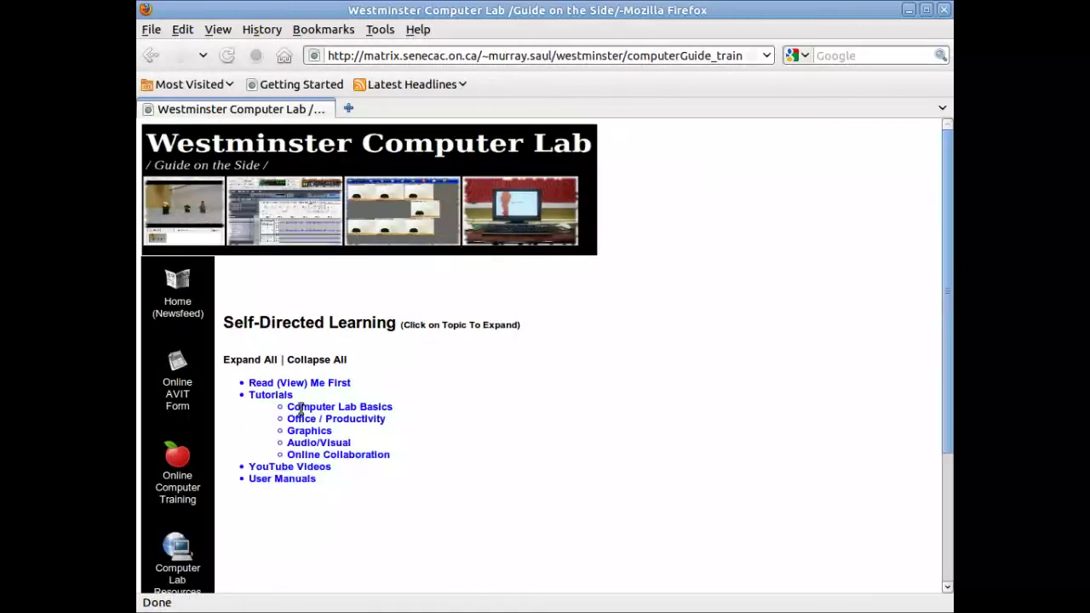
pyautogui.click(299, 407)
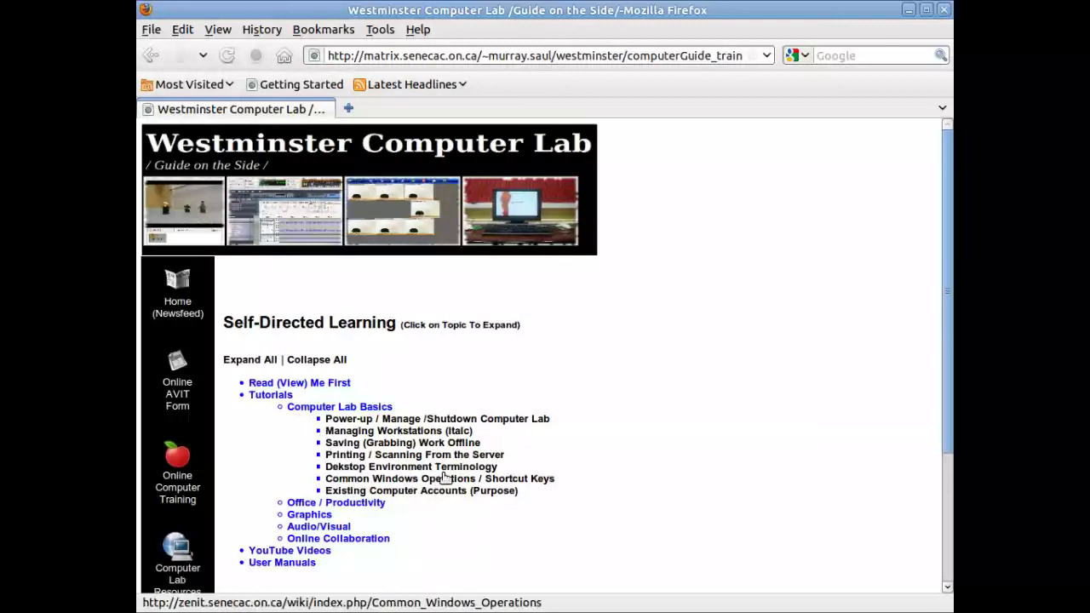
pyautogui.click(268, 396)
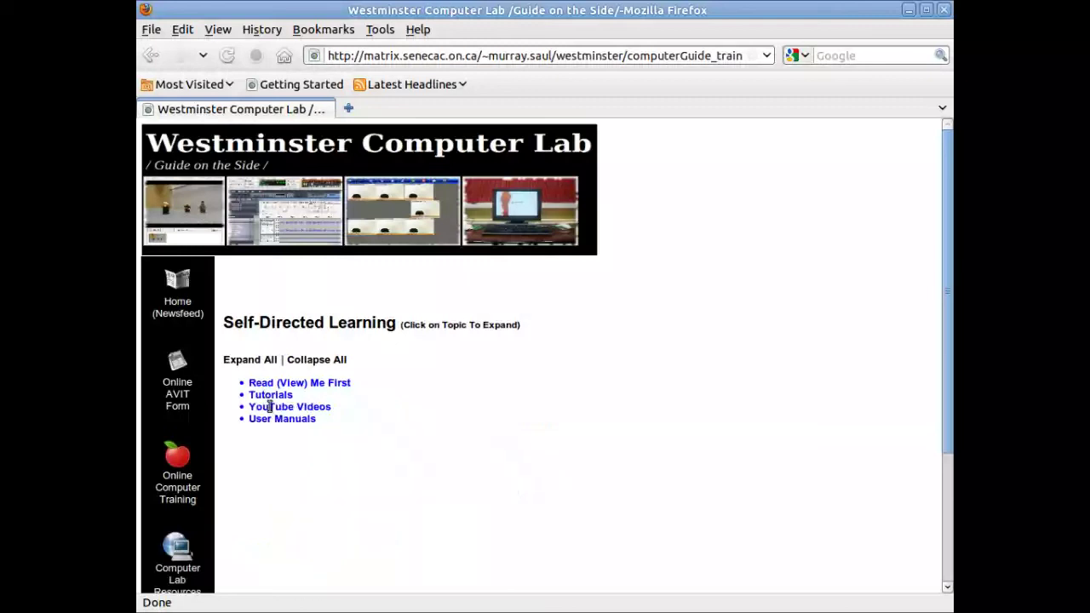
# Examine the Computer Lab Basics topics under YouTube Videos, and collapse the YouTube Videos list
pyautogui.click(270, 407)
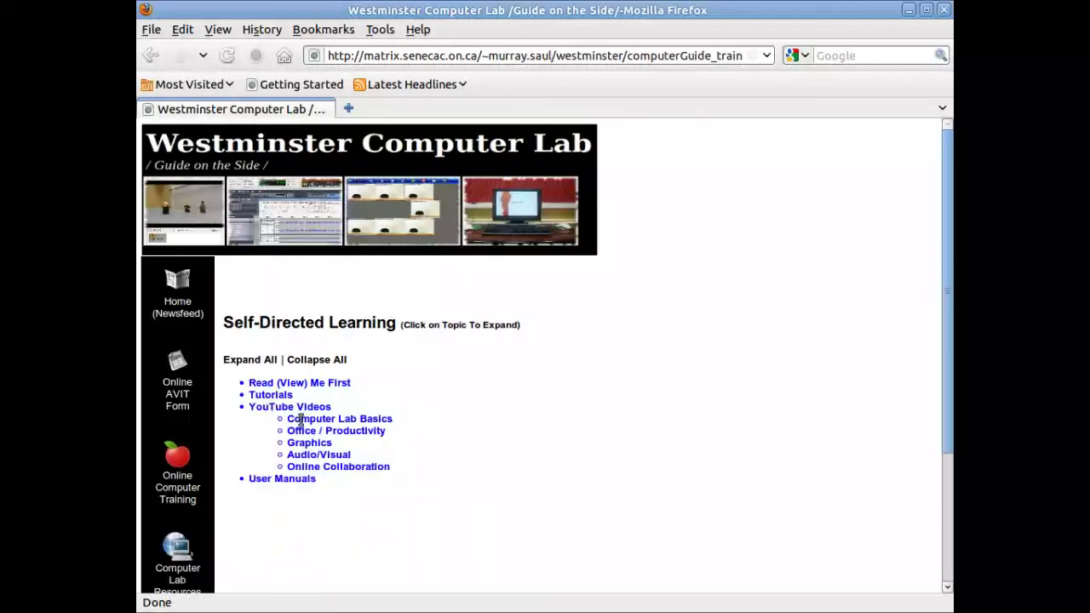
pyautogui.click(300, 419)
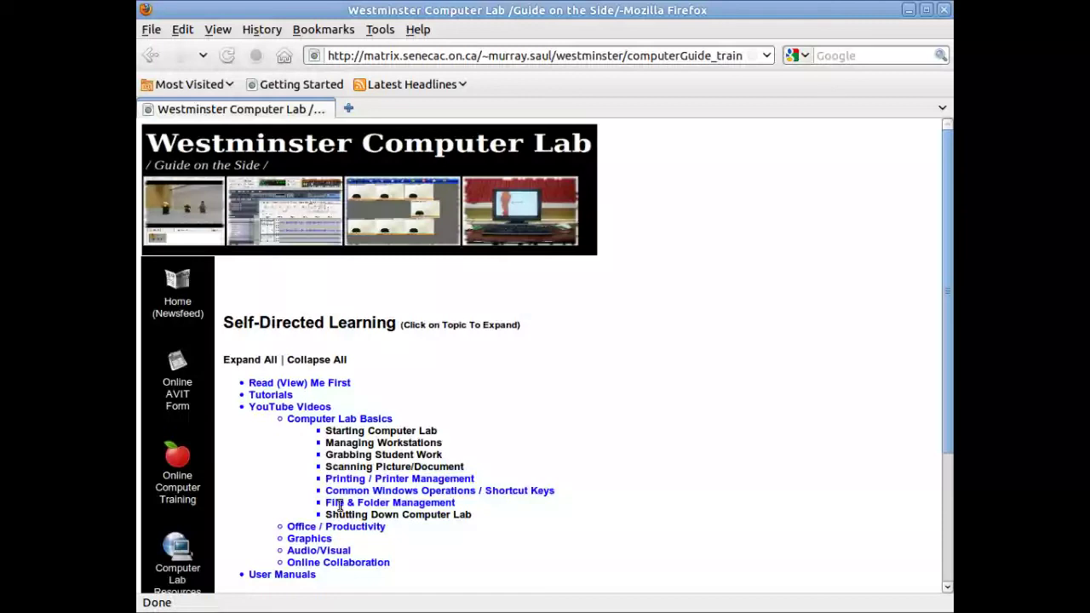
pyautogui.click(295, 409)
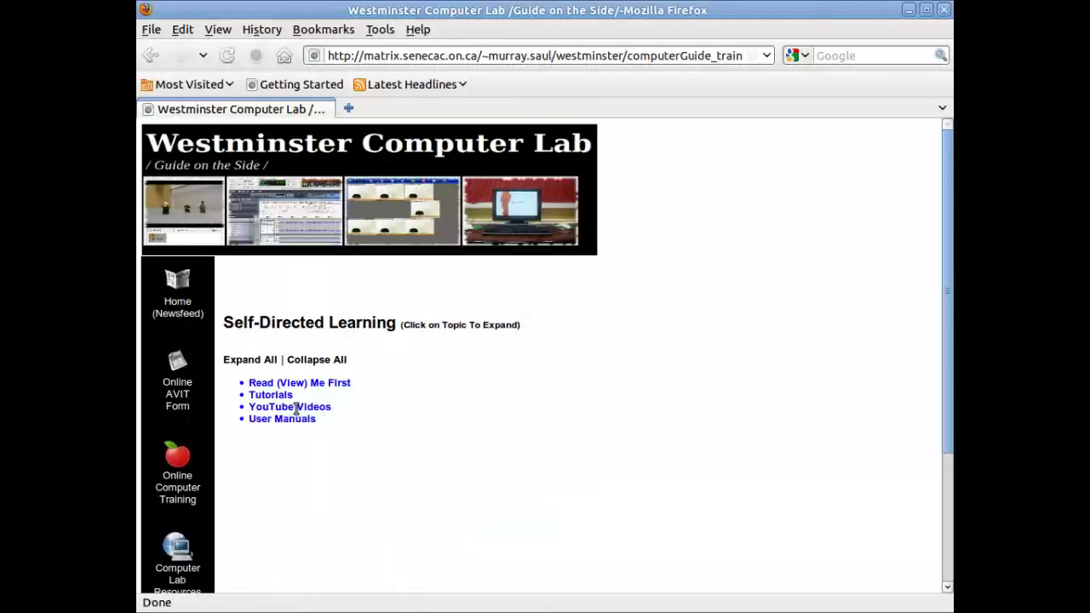